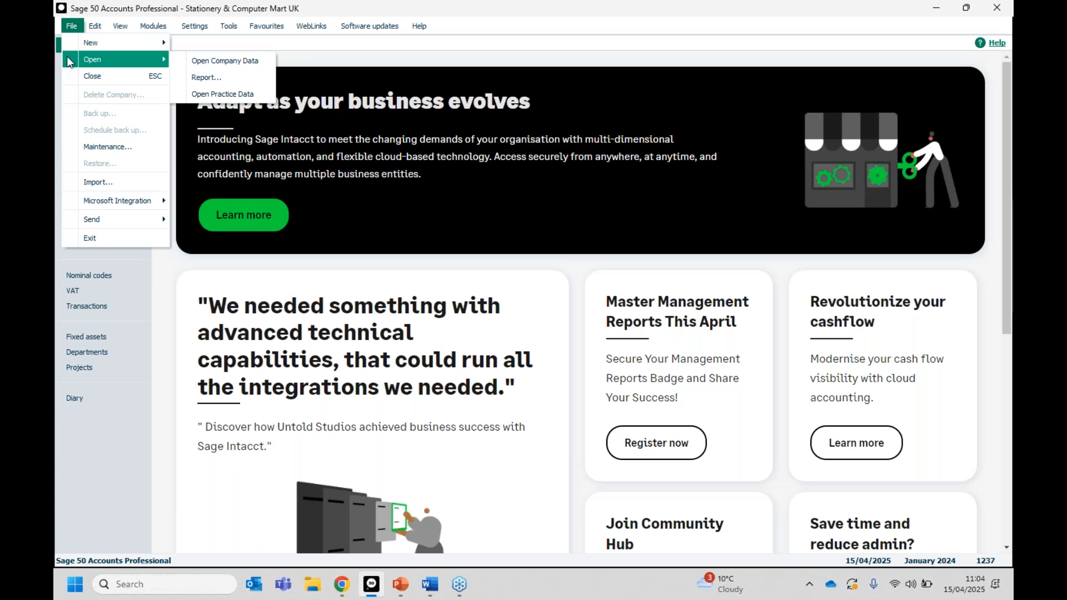
left_click(512, 129)
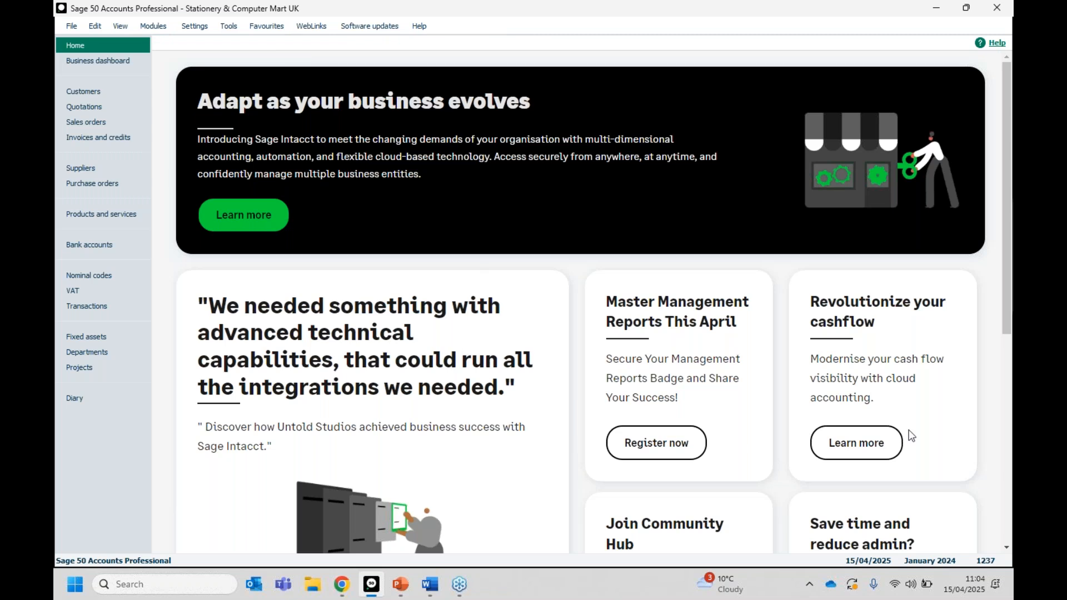
key("alt+Tab")
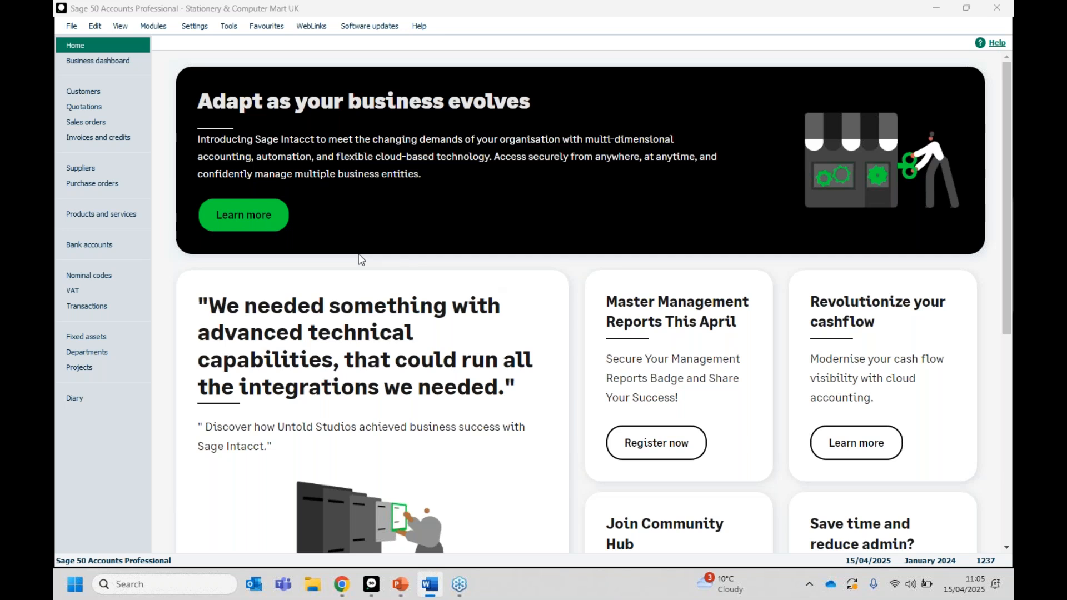
Open the batch reporting window, maximise it and list the available batch reports
left_click(225, 25)
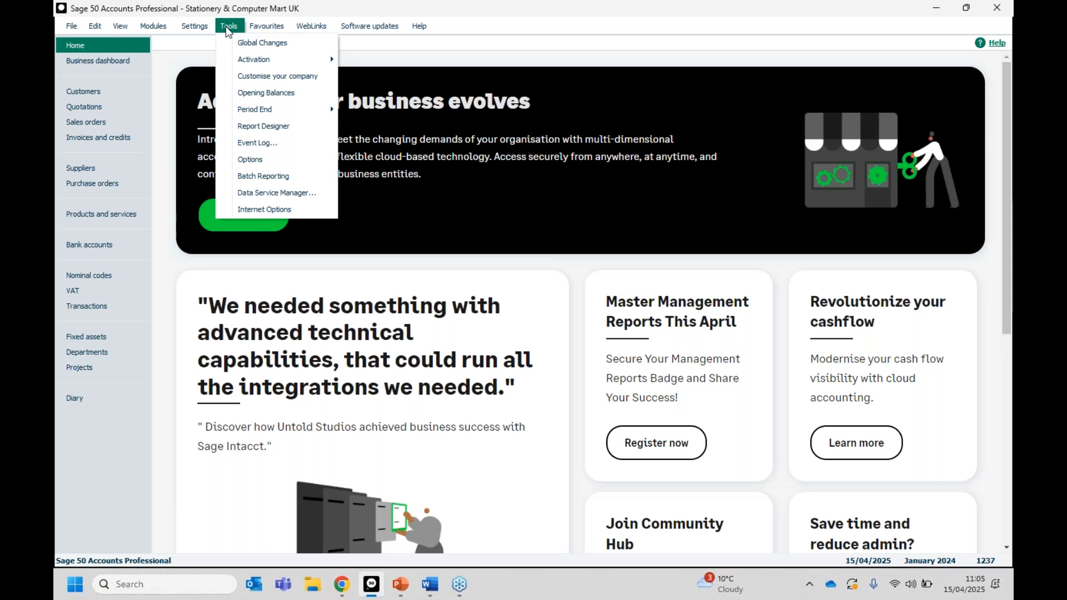
left_click(307, 182)
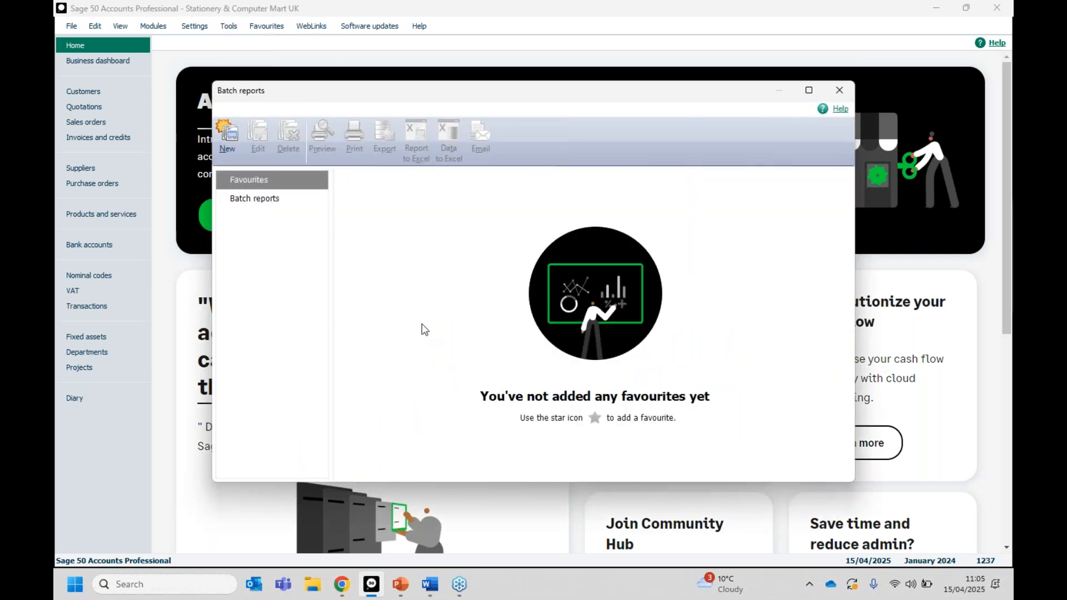
left_click(809, 92)
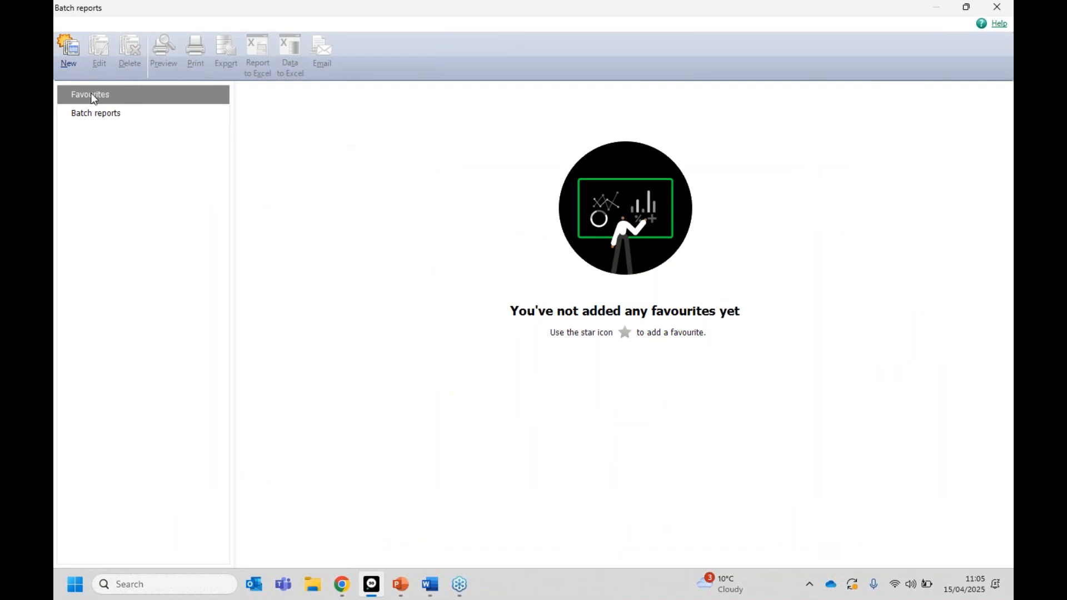
left_click(71, 114)
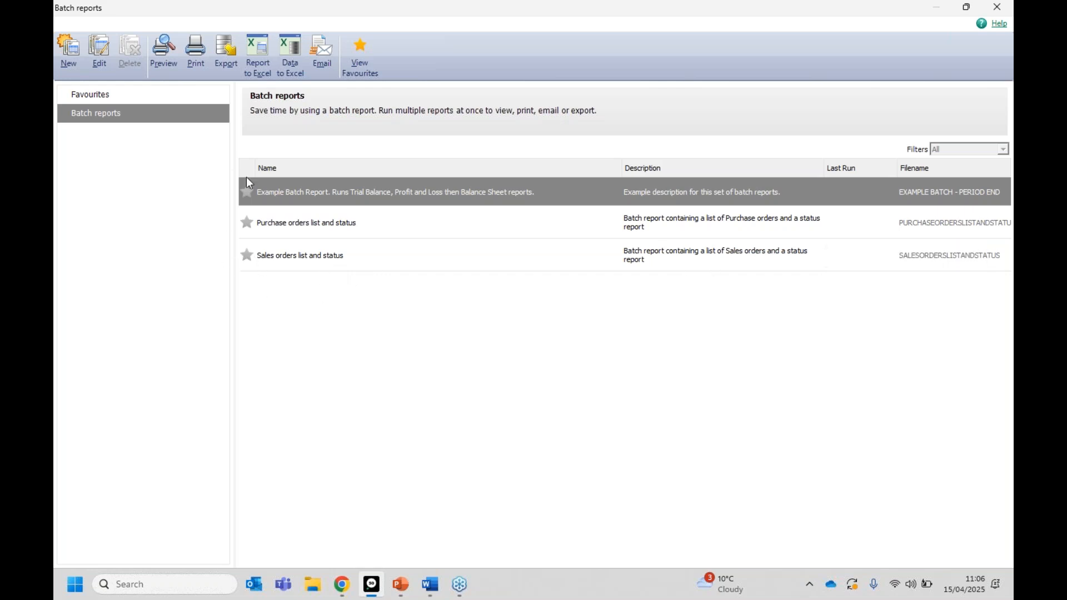
Mark the Sales orders list and status batch report as a favourite and check the favourites list
left_click(247, 255)
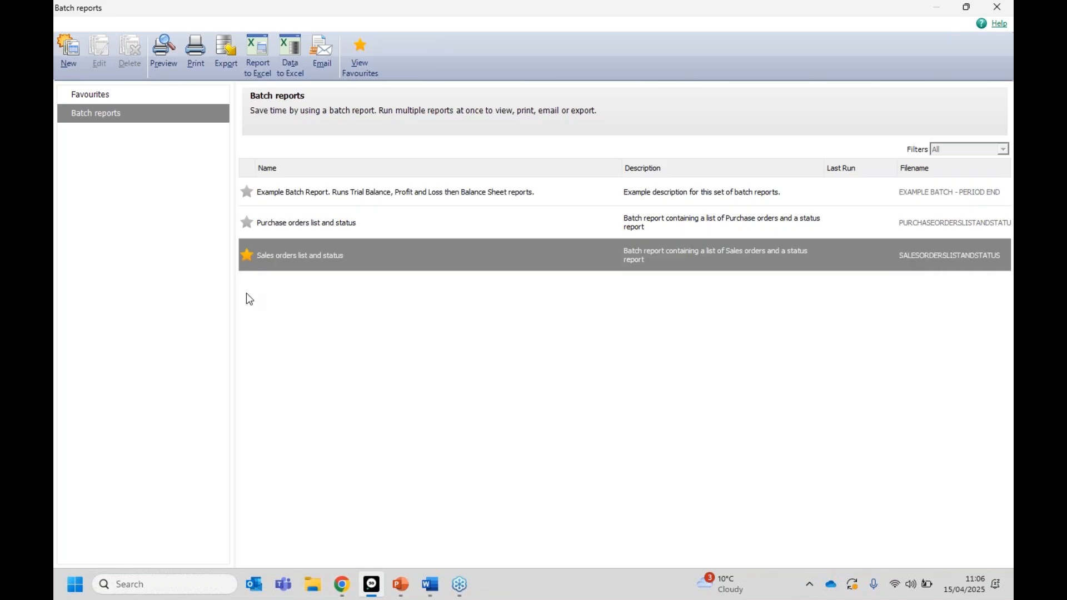
left_click(89, 93)
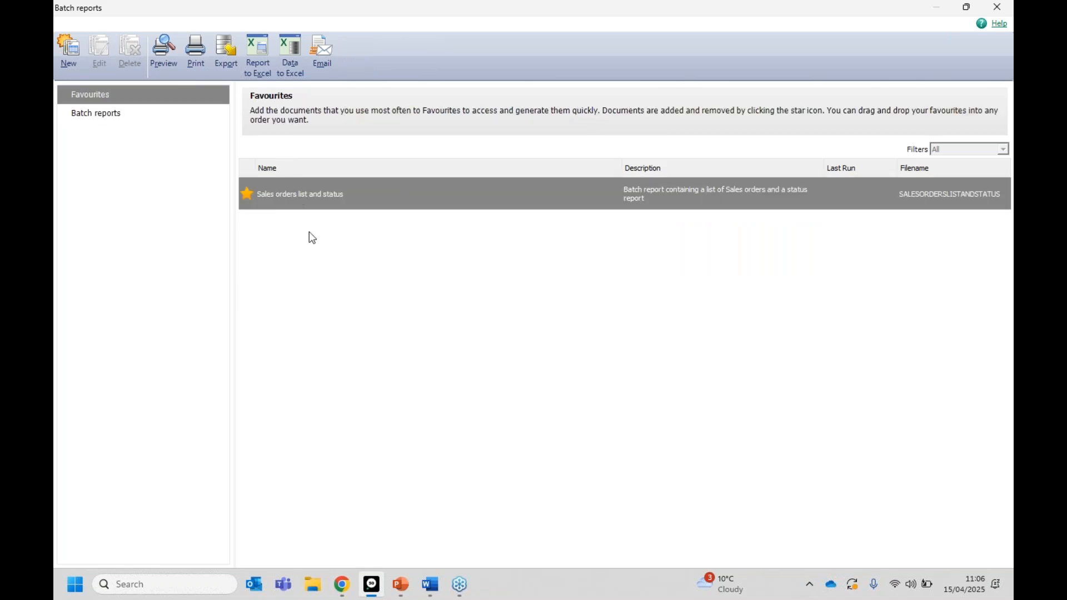
left_click(93, 113)
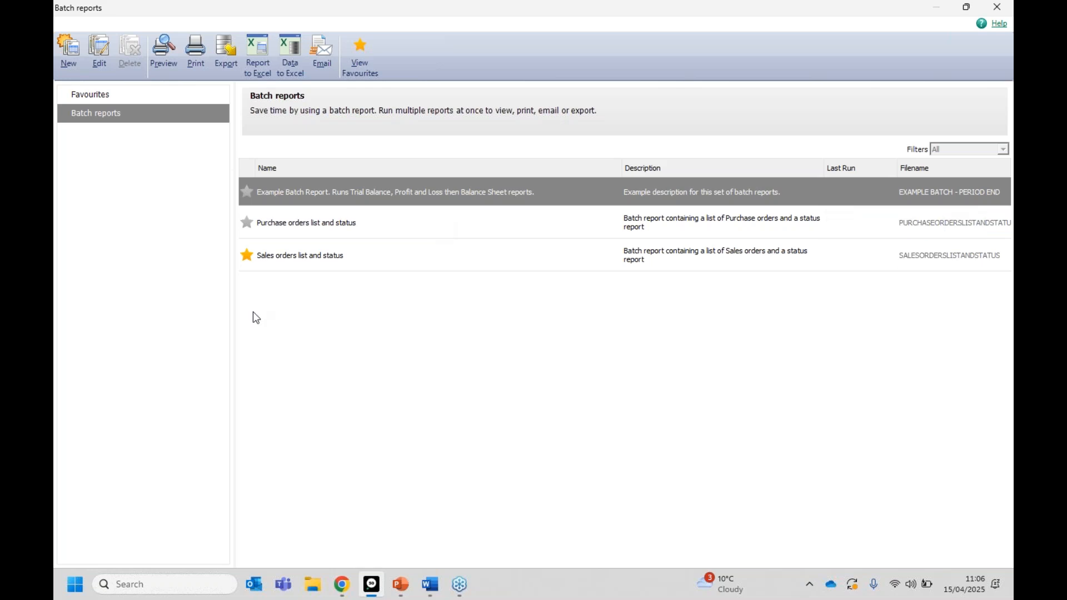
Check the favourites in the main window for the starred batch report and return to the maximised batch reports window
left_click(967, 7)
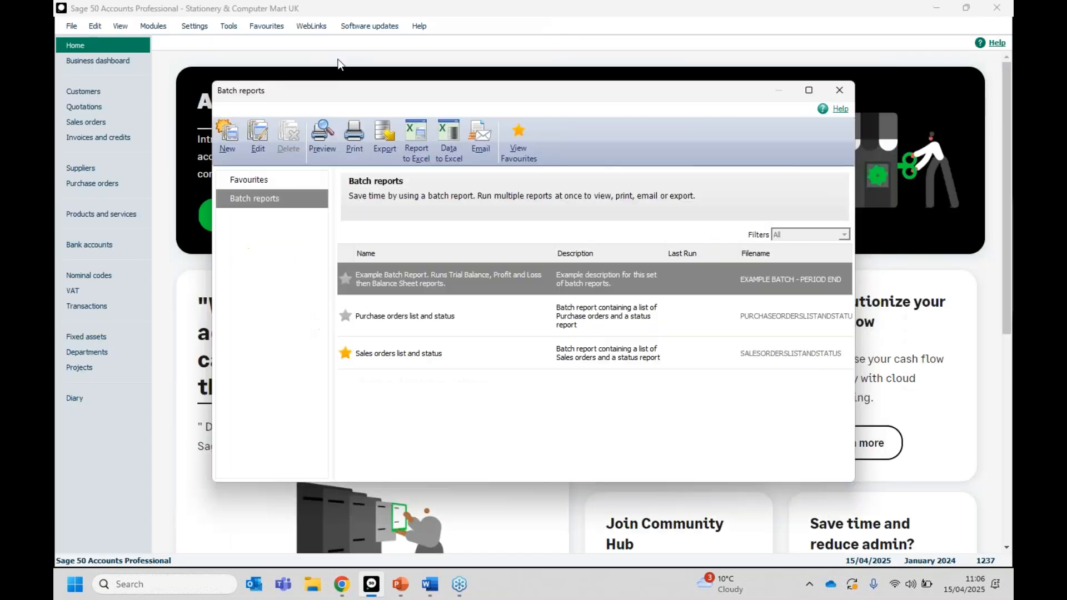
left_click(264, 28)
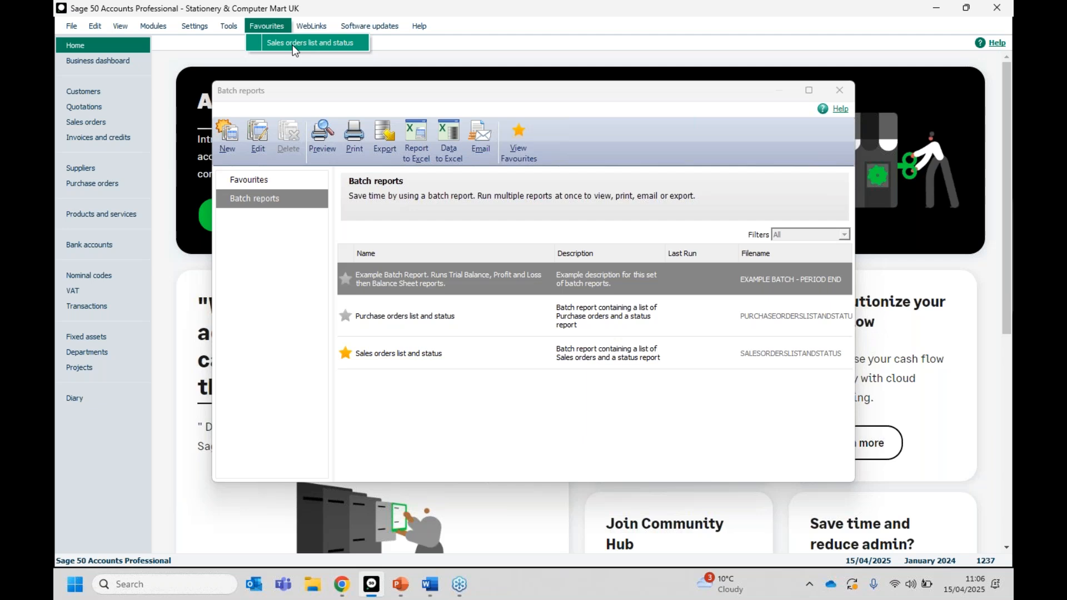
left_click(809, 94)
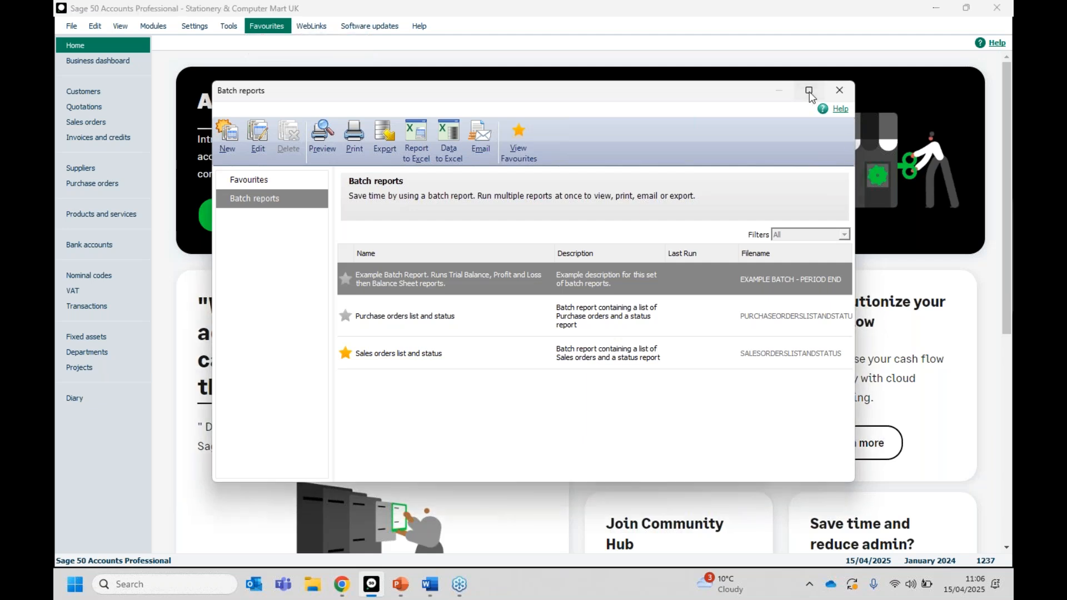
left_click(810, 94)
Preview the Sales orders list and status batch with its default criteria and enlarge the Sales Order List for reading
left_click(400, 265)
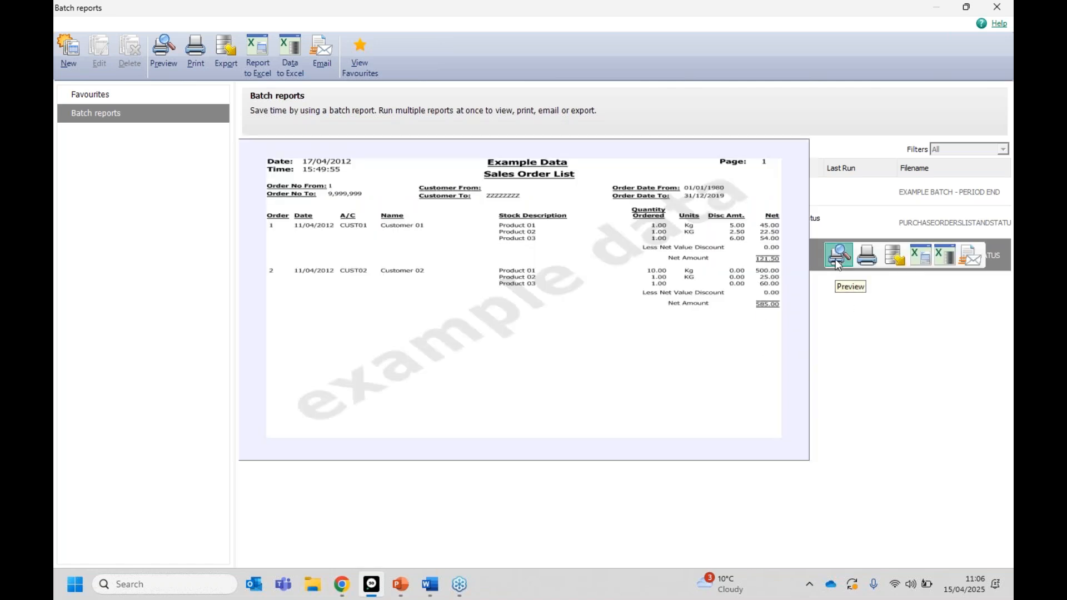
left_click(835, 259)
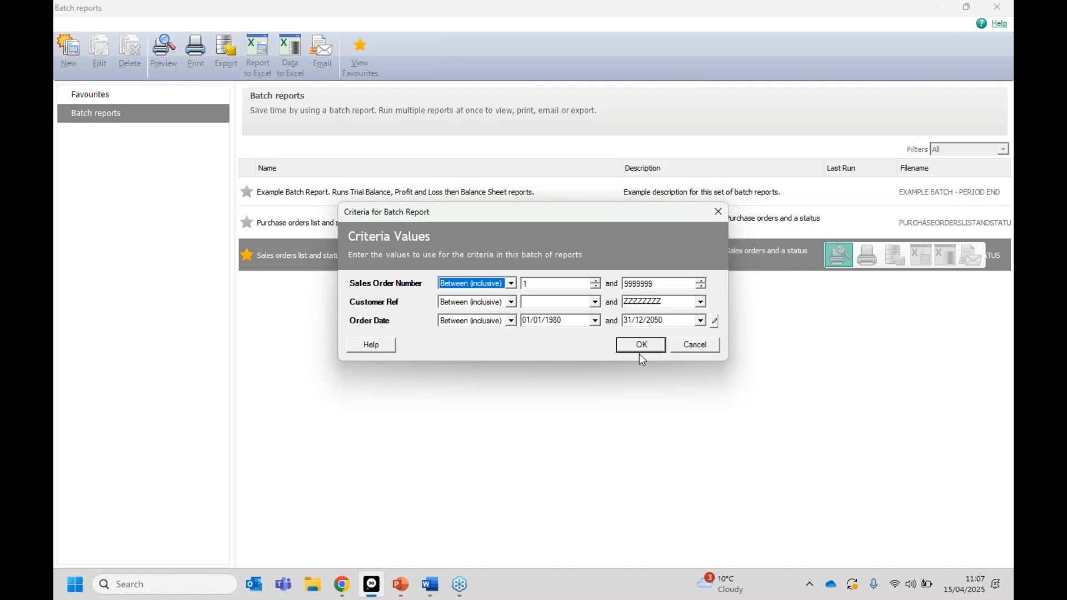
left_click(624, 349)
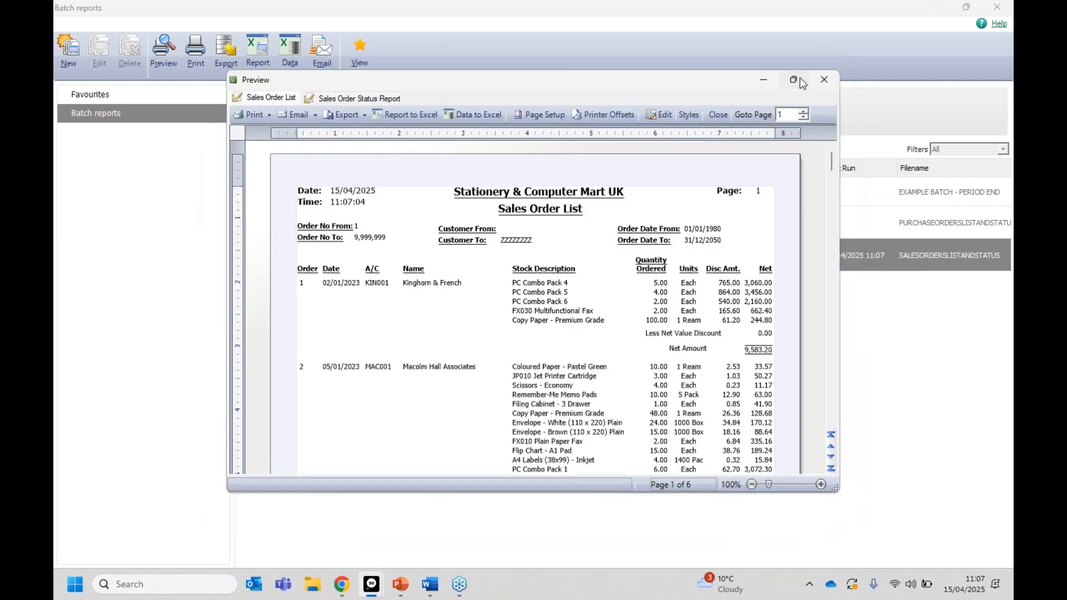
left_click(796, 79)
left_click(994, 559)
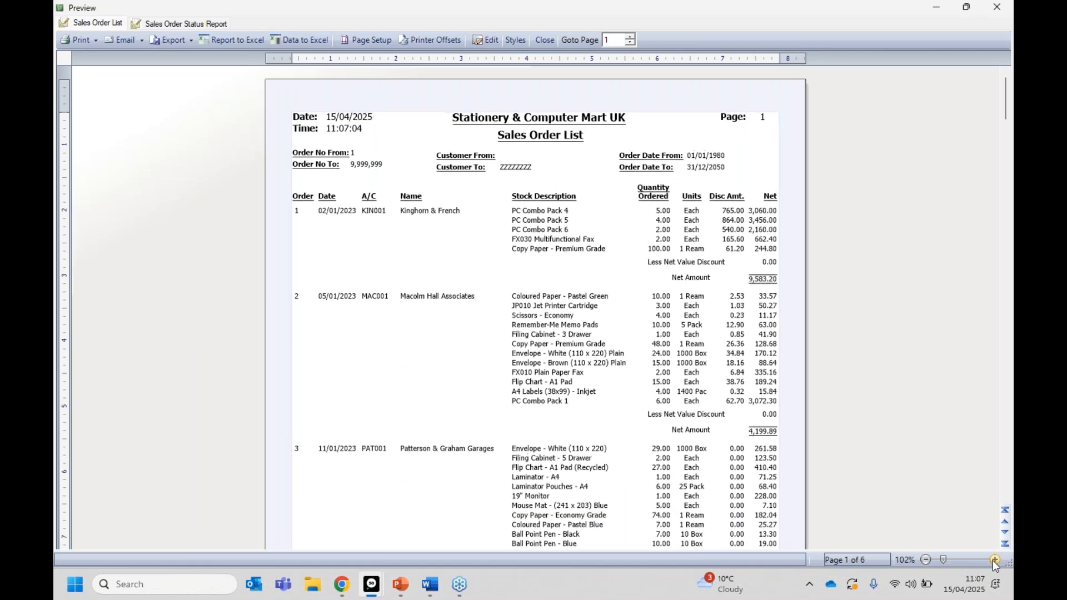
left_click(994, 560)
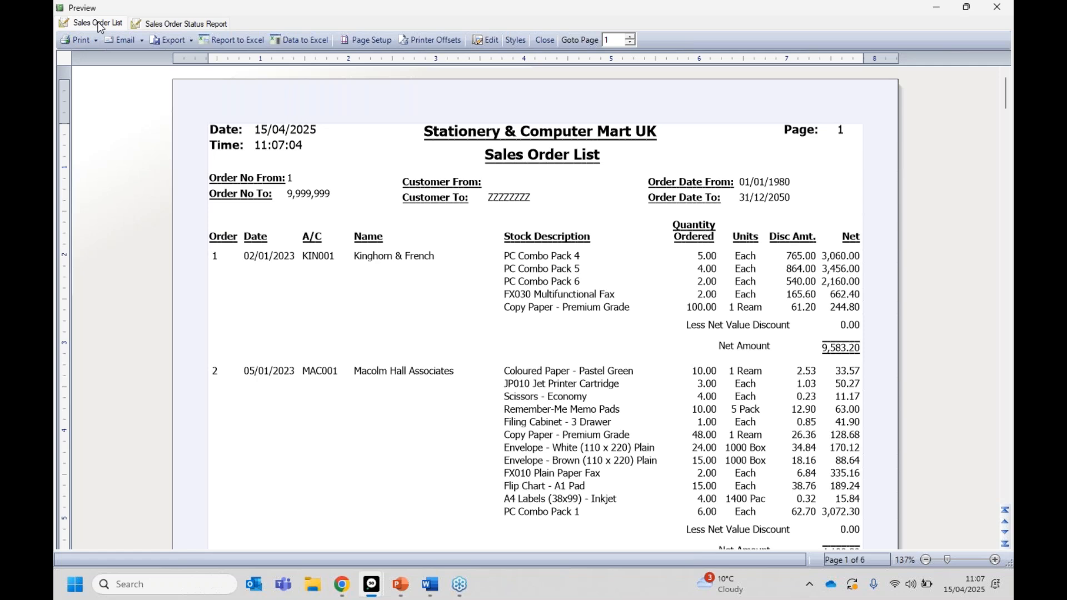
View the Sales Order Status Report, review the print, email and export options for the batch, and close the preview
left_click(187, 25)
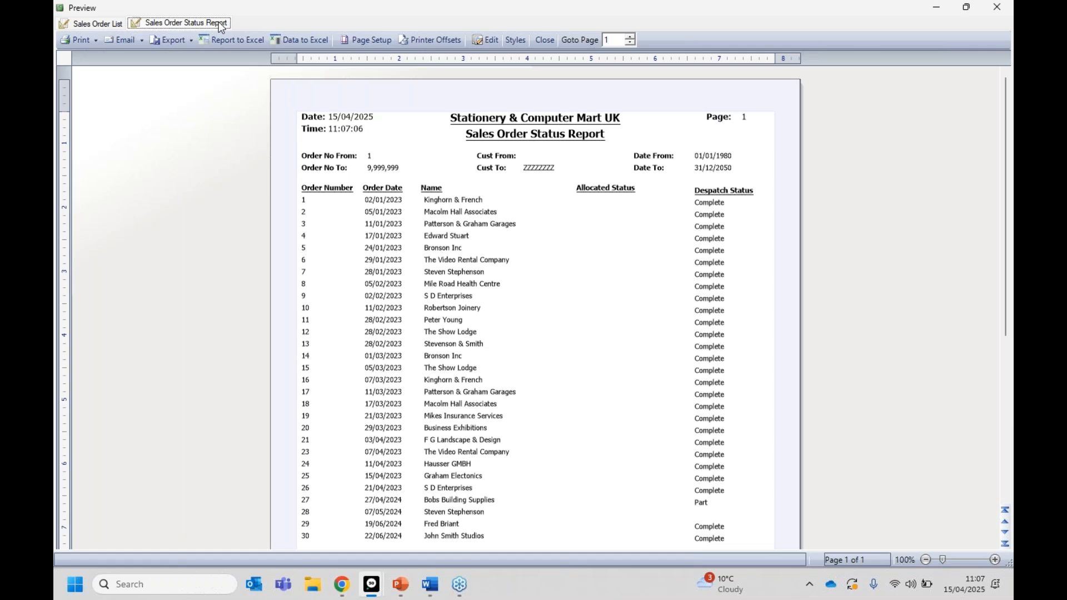
left_click(97, 41)
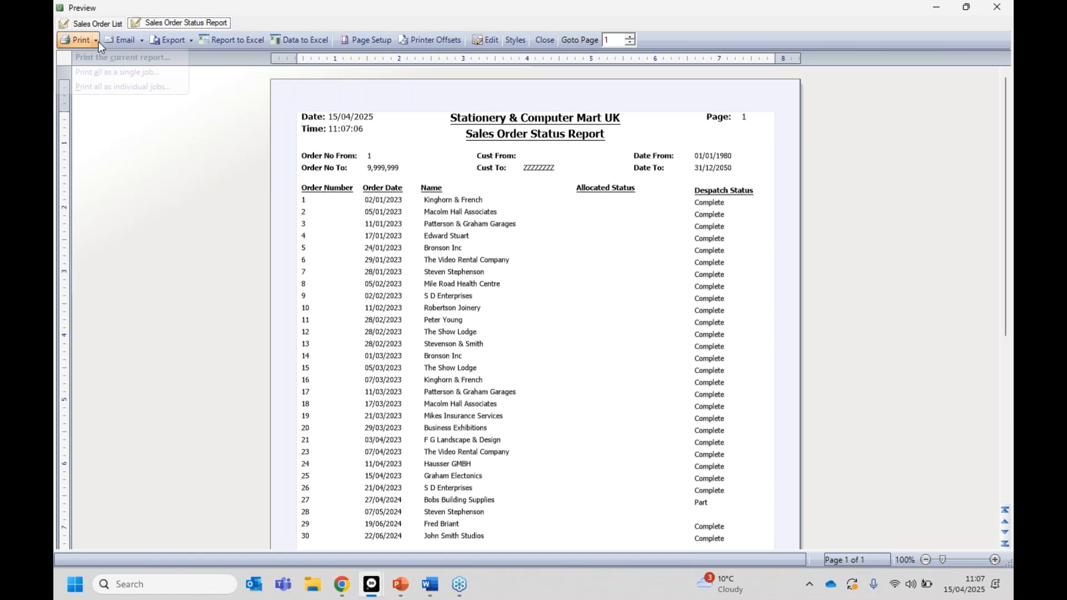
left_click(106, 135)
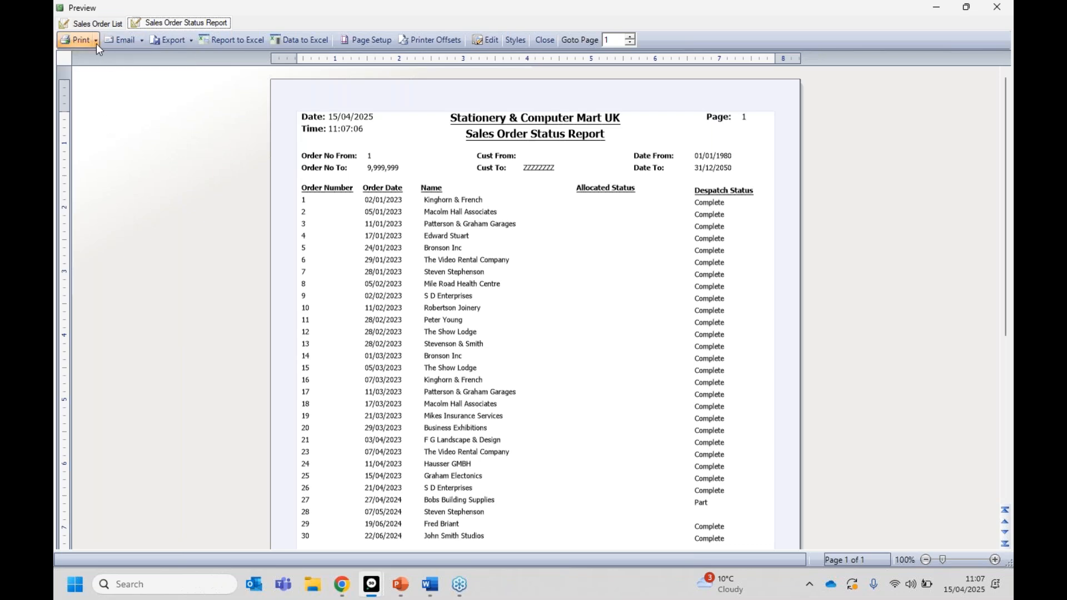
left_click(95, 44)
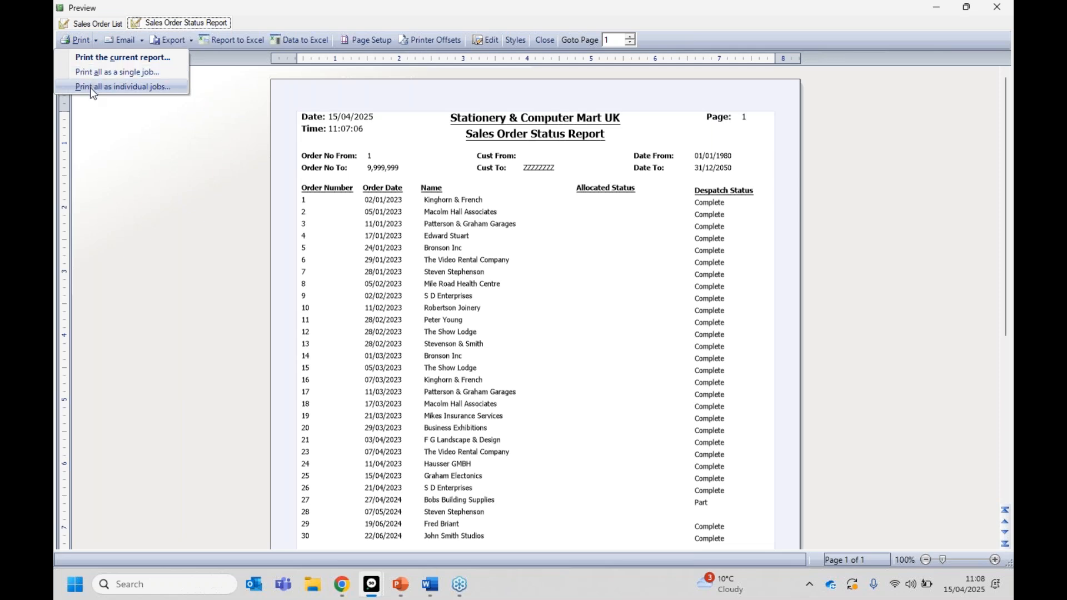
left_click(141, 45)
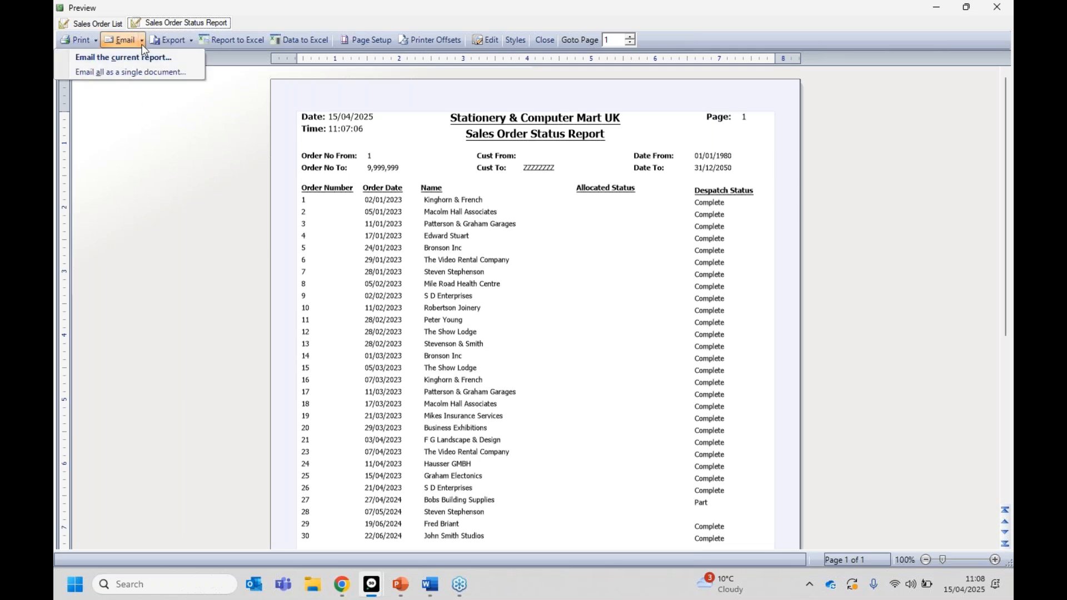
left_click(191, 42)
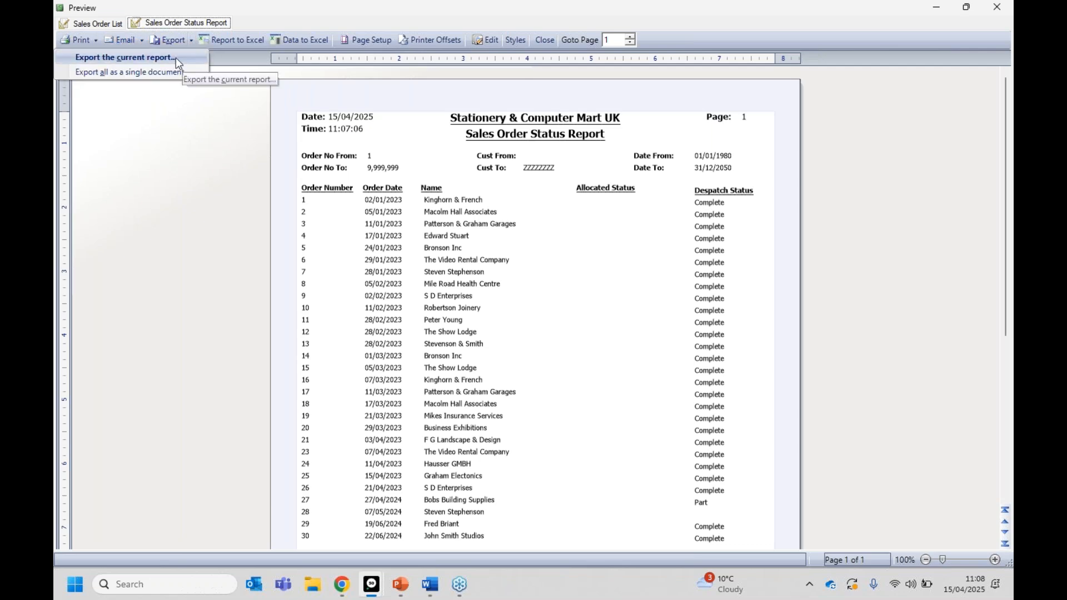
left_click(186, 103)
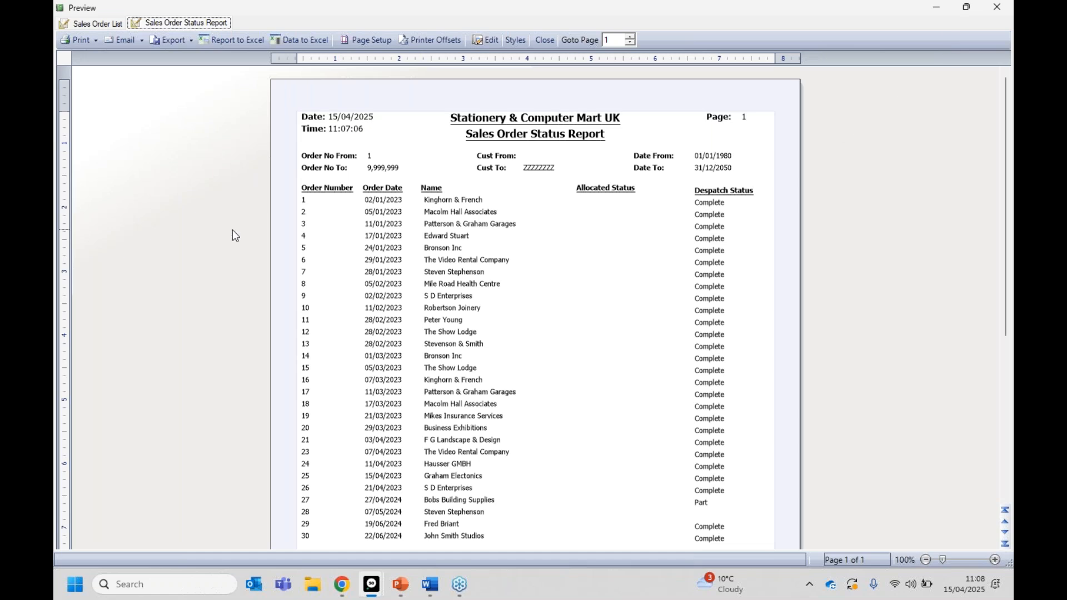
left_click(996, 7)
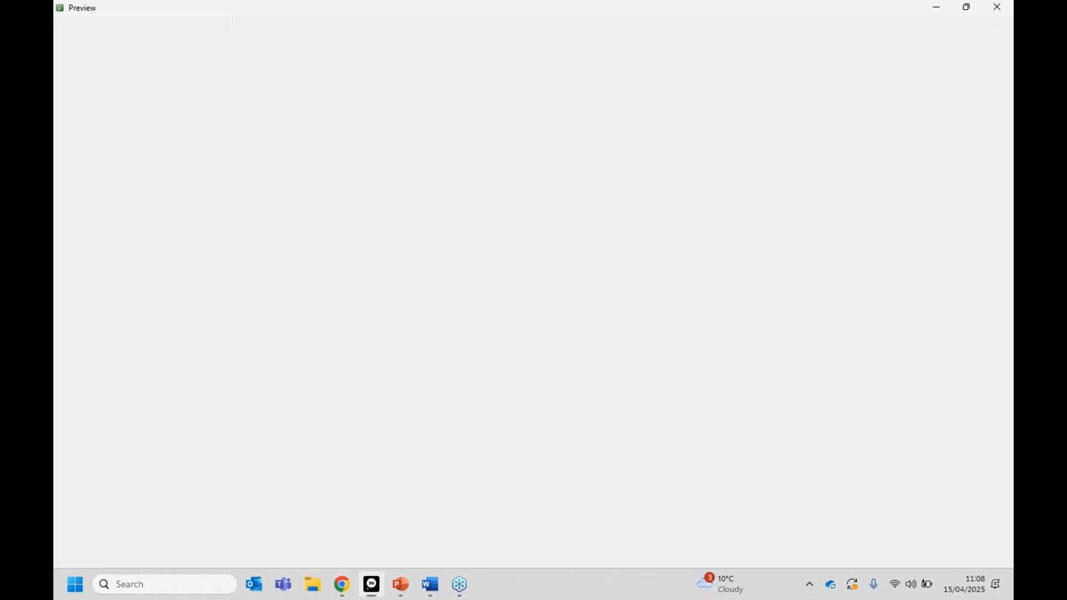
mouse_move(478, 257)
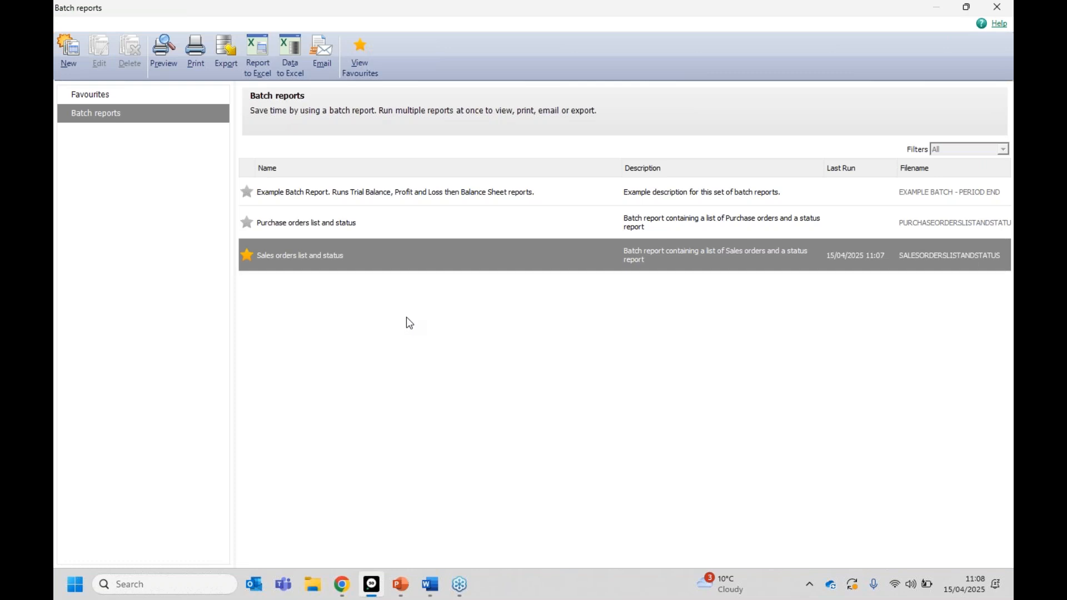
Create a new batch report and name it "Year End"
left_click(74, 66)
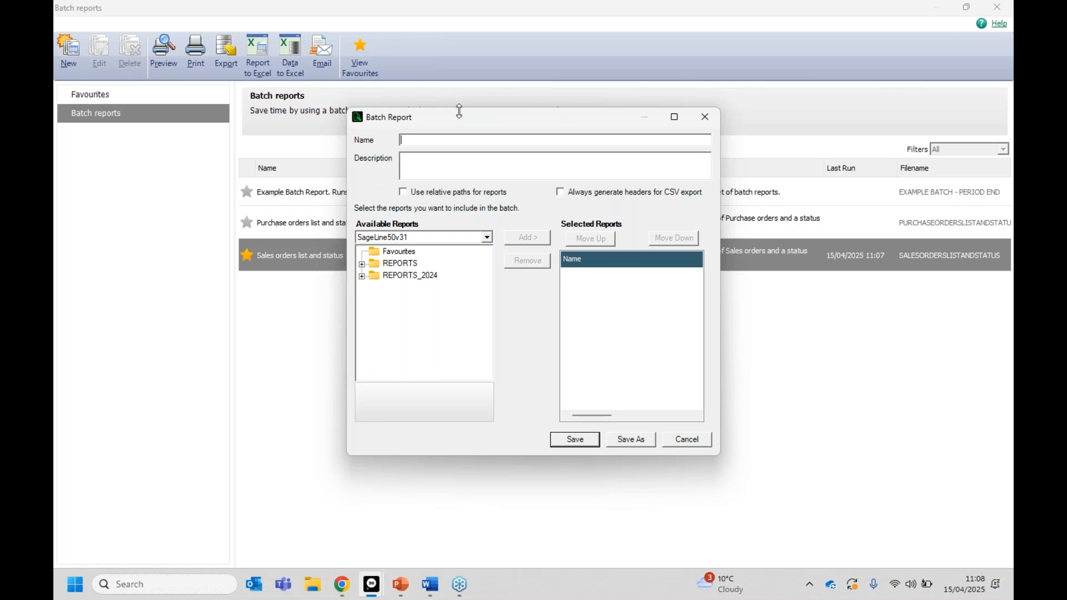
mouse_move(463, 119)
left_mouse_down()
mouse_move(557, 126)
mouse_move(620, 167)
mouse_move(477, 151)
mouse_move(464, 107)
left_mouse_up()
type("Year end")
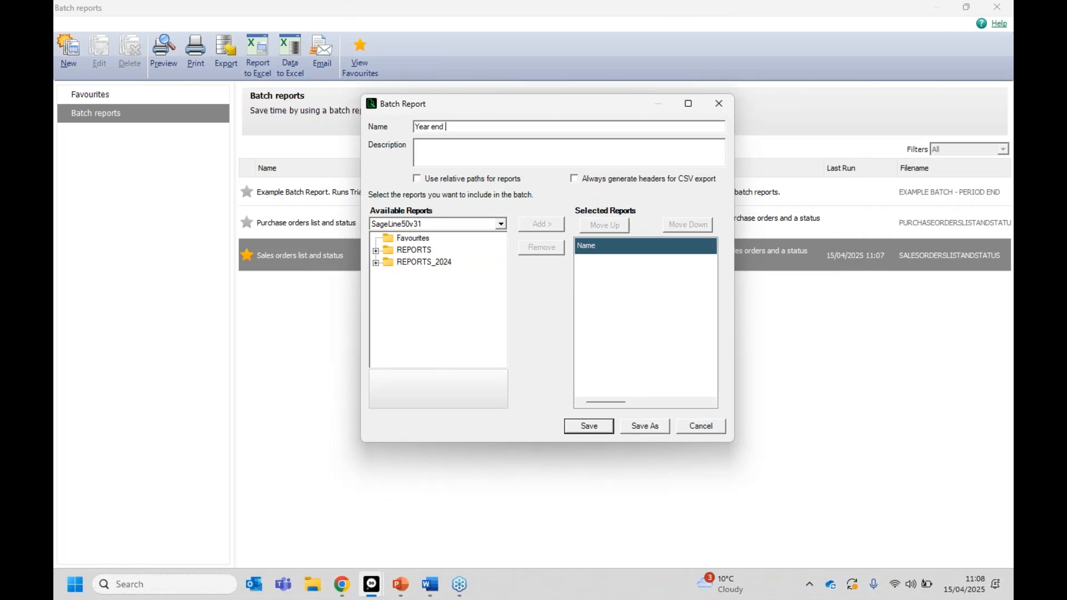
key("BackSpace")
key("BackSpace")
key("BackSpace")
key("BackSpace")
type("End")
Enter the description "TB, BS, P&L, Aged Debtors and Creditors" and extend the batch report's name to "Year End reports"
left_click(479, 145)
type("TB")
type(", ")
type(", ")
type("BS")
type(", ")
type("P&L")
type(", Aged Debt")
type("ors")
type(" and")
key("BackSpace")
key("BackSpace")
type("nd Creditors")
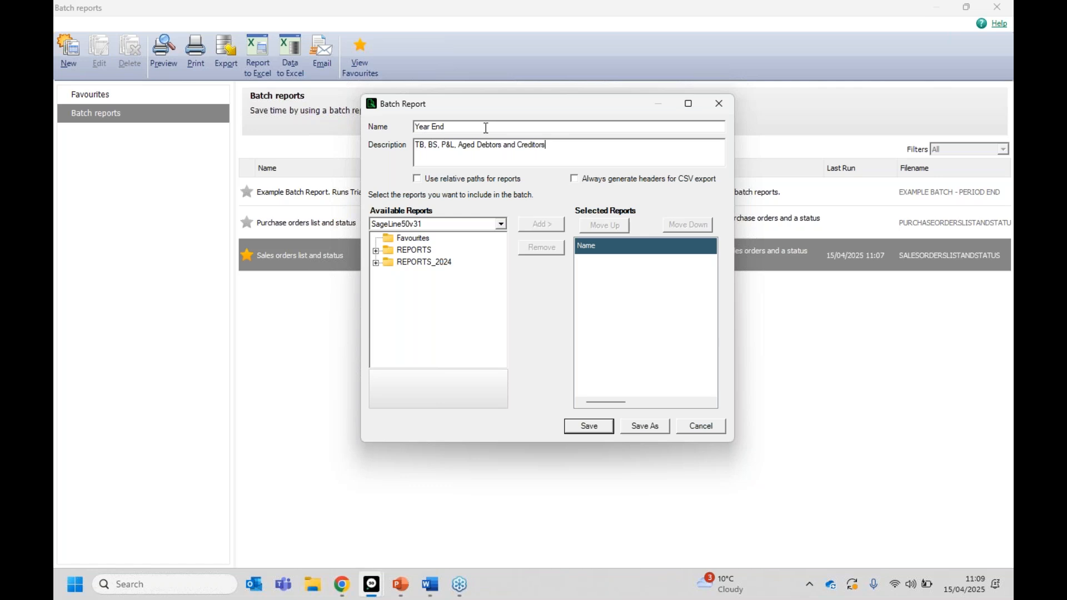
left_click(461, 127)
type("reports")
left_click(377, 264)
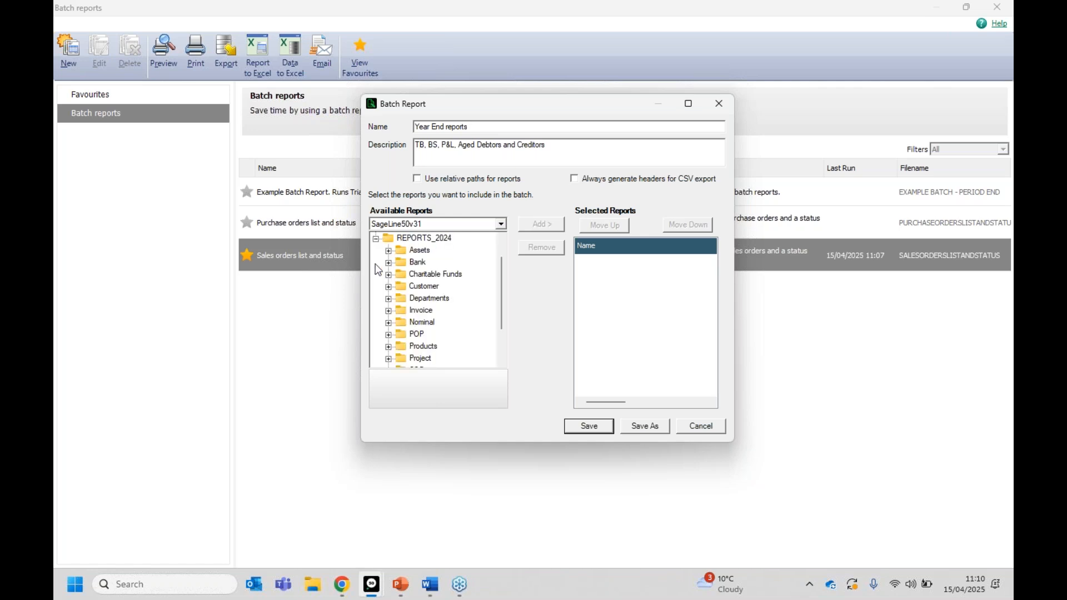
left_click_drag(502, 276, 508, 312)
left_click(389, 275)
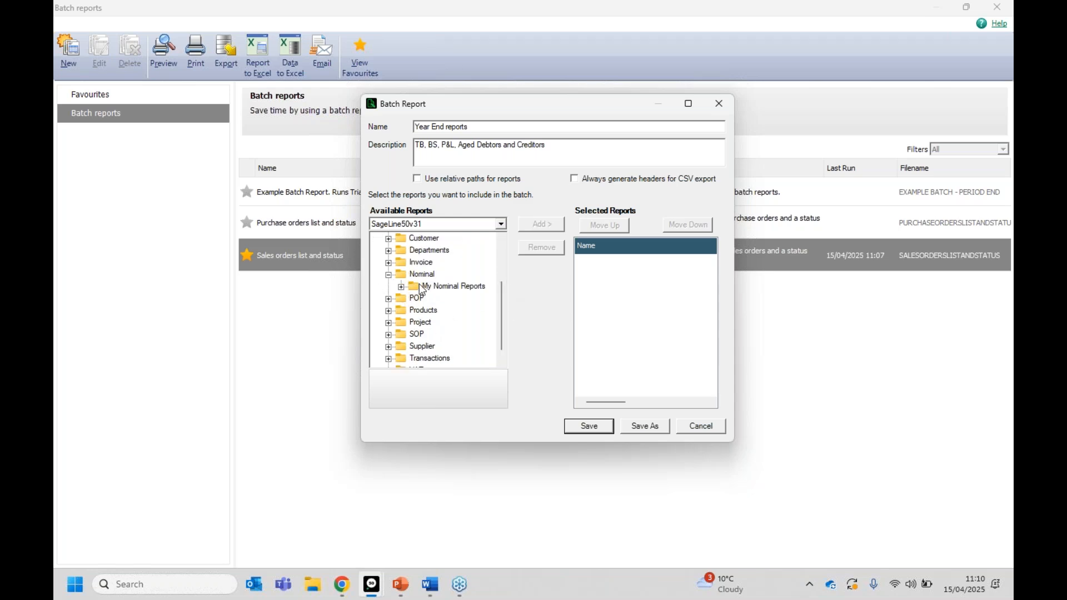
left_click(401, 287)
left_click_drag(502, 296, 502, 259)
left_click(375, 262)
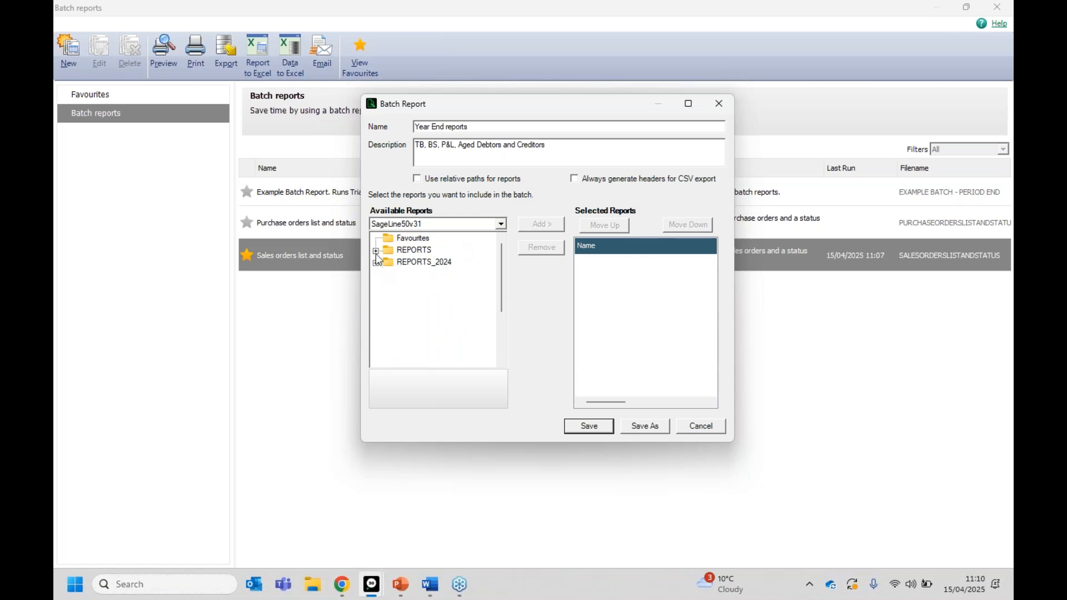
Expand the Nominal folder within the available REPORTS, widen the report list and maximise the Batch Report window
left_click(375, 251)
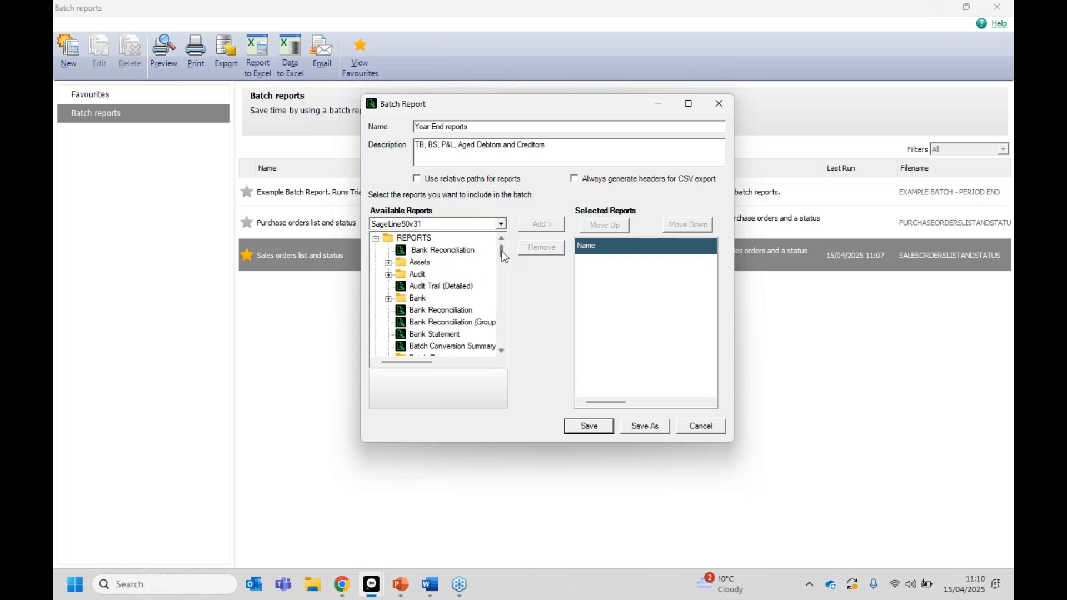
left_click_drag(504, 258, 496, 298)
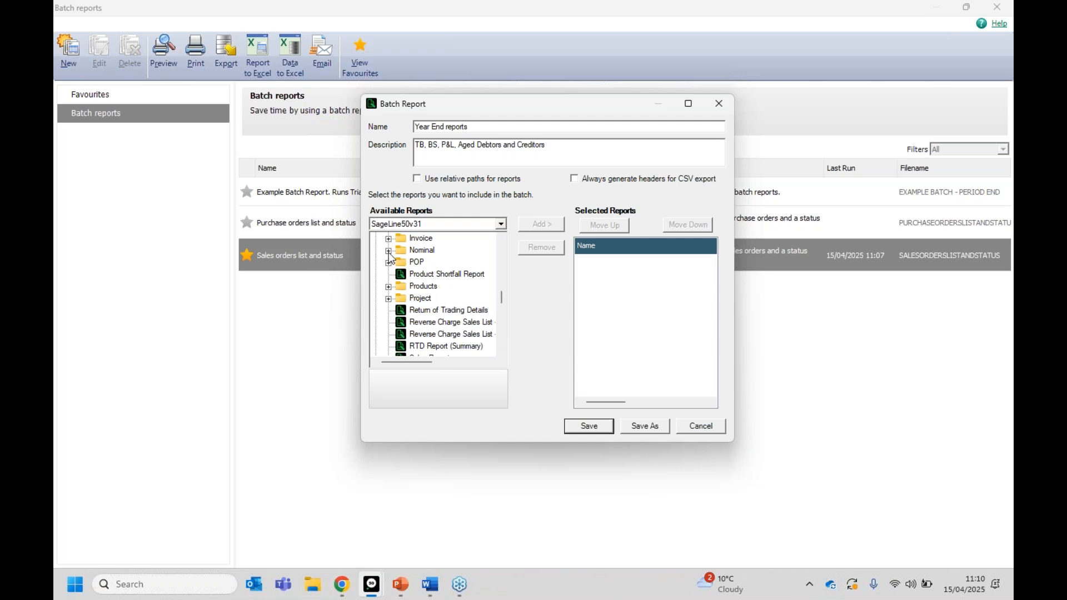
left_click(388, 251)
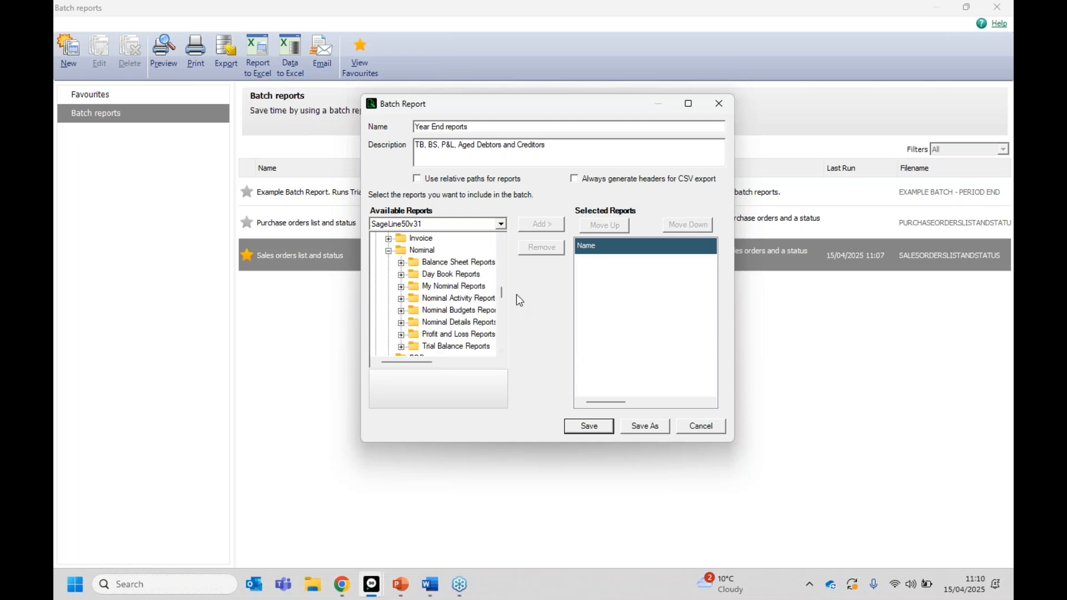
left_click_drag(510, 293, 544, 292)
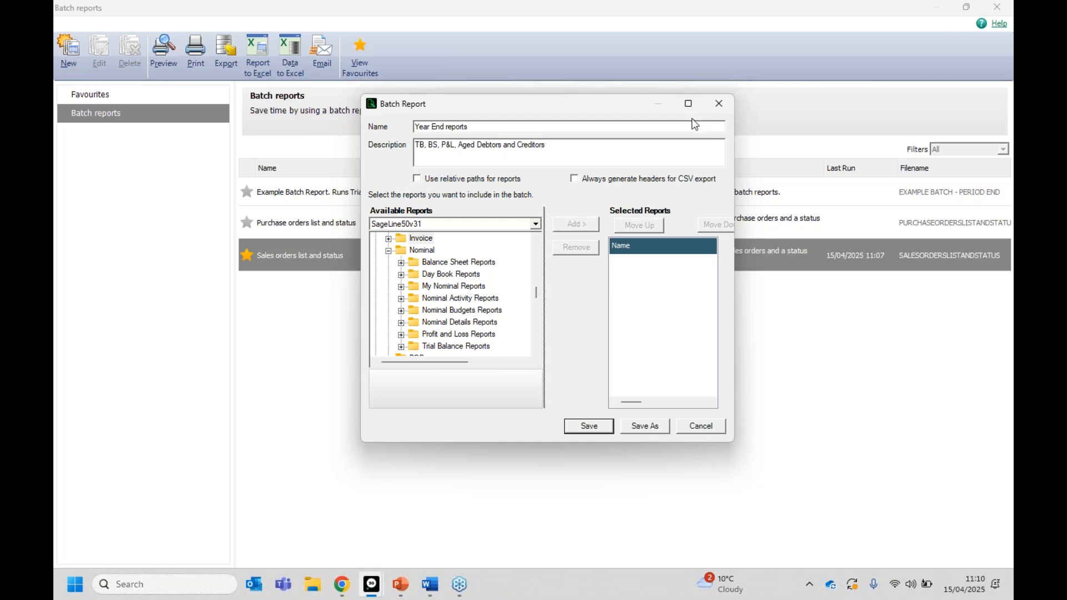
left_click(688, 103)
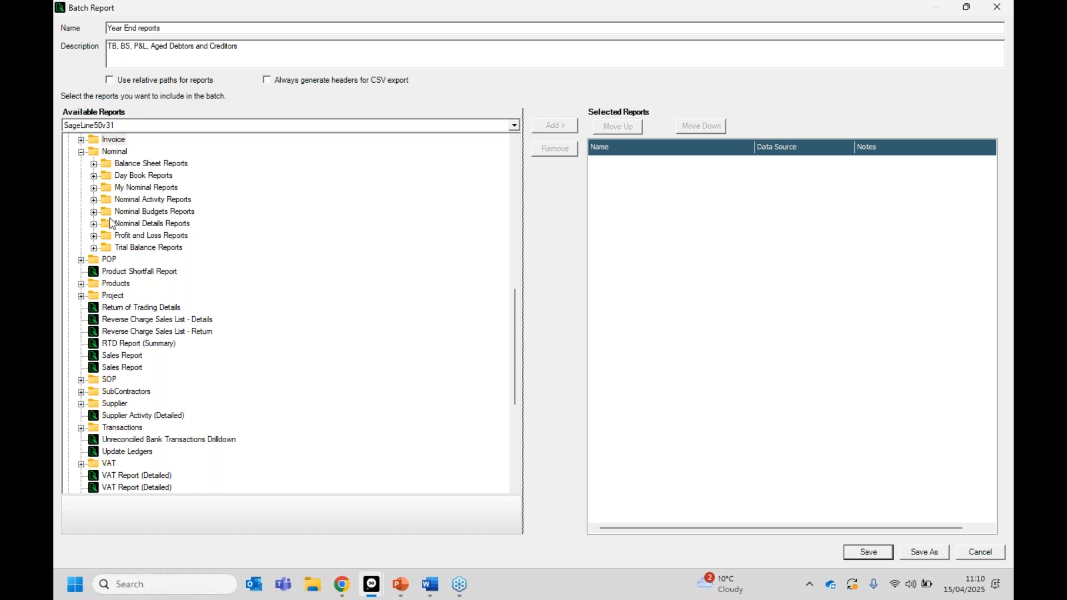
Add the Period Trial Balance from the Trial Balance Reports folder to the batch's selected reports
left_click(94, 247)
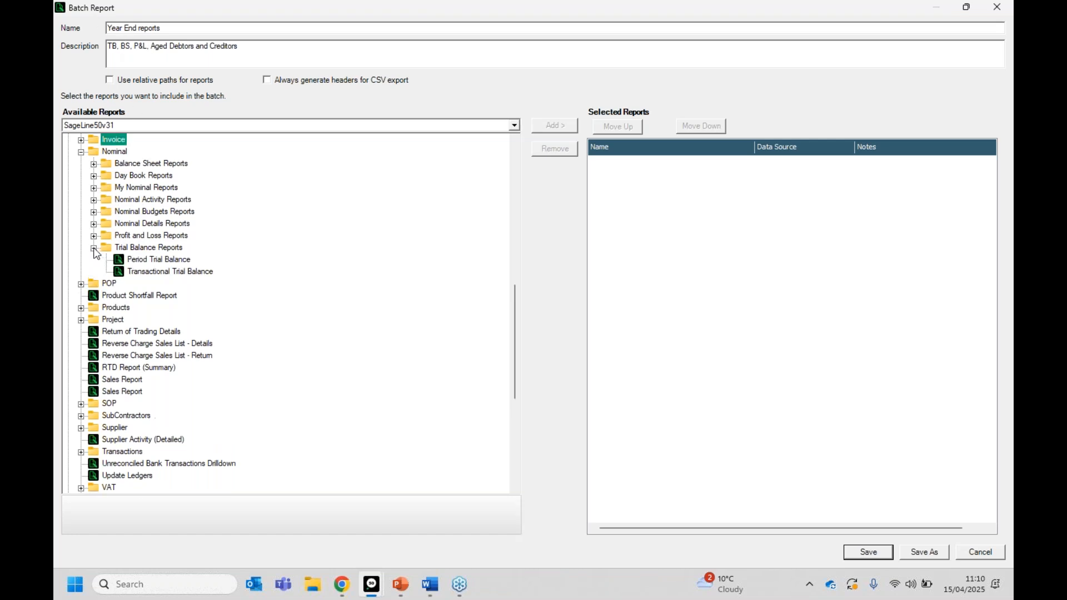
left_click(138, 260)
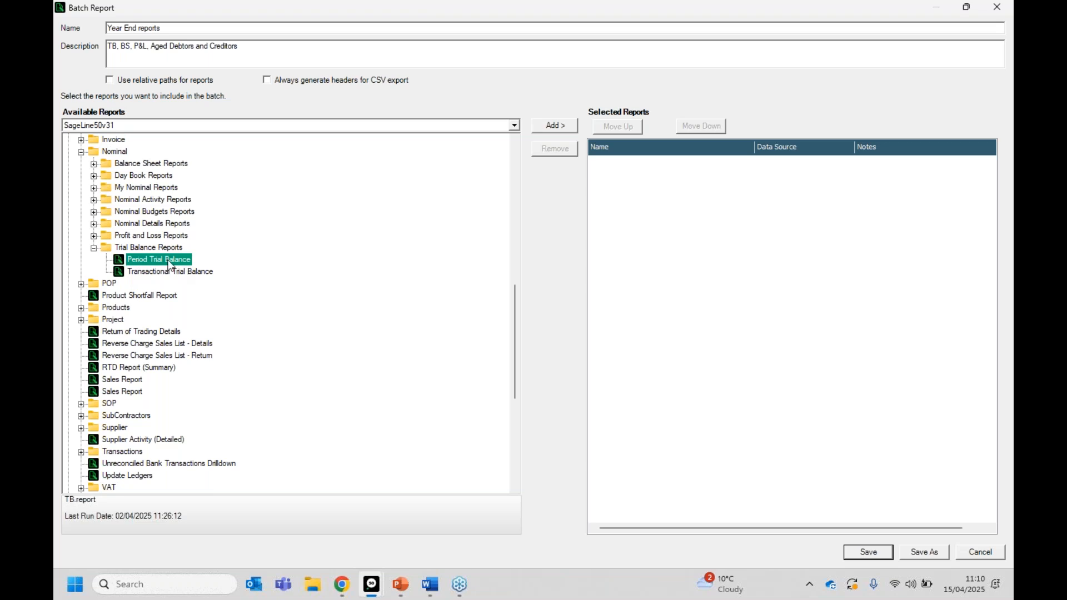
double_click(165, 261)
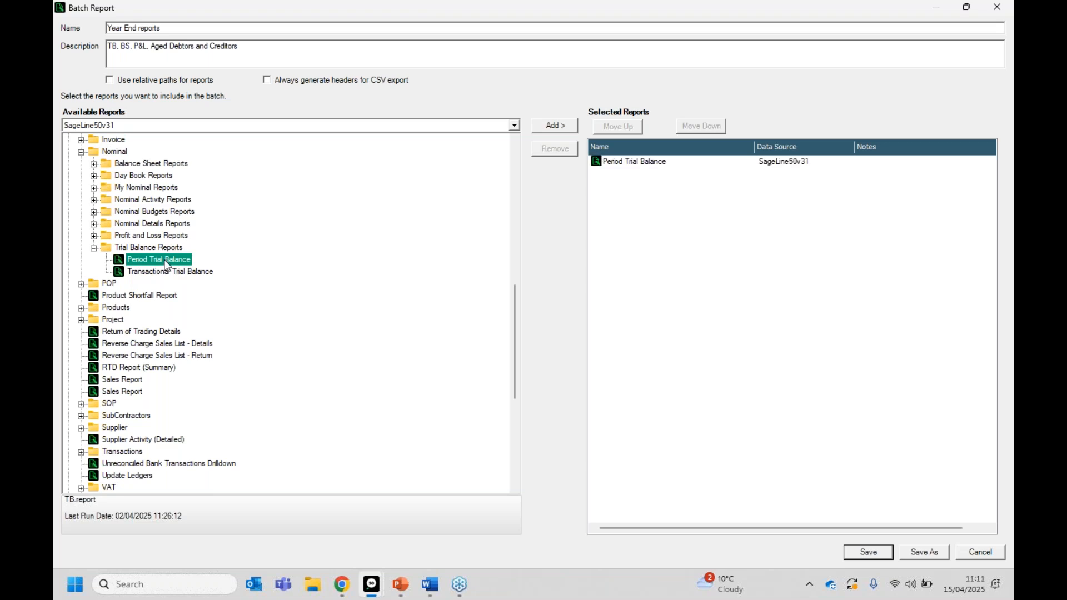
Remove the Period Trial Balance from the selected reports and add it again
left_click(611, 162)
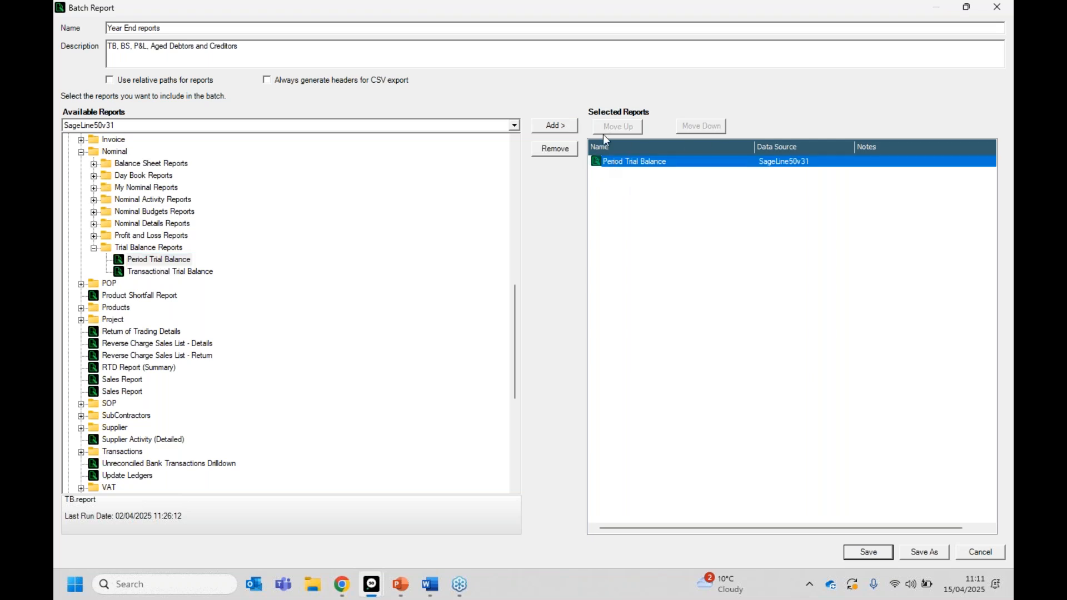
left_click(553, 149)
left_click(158, 259)
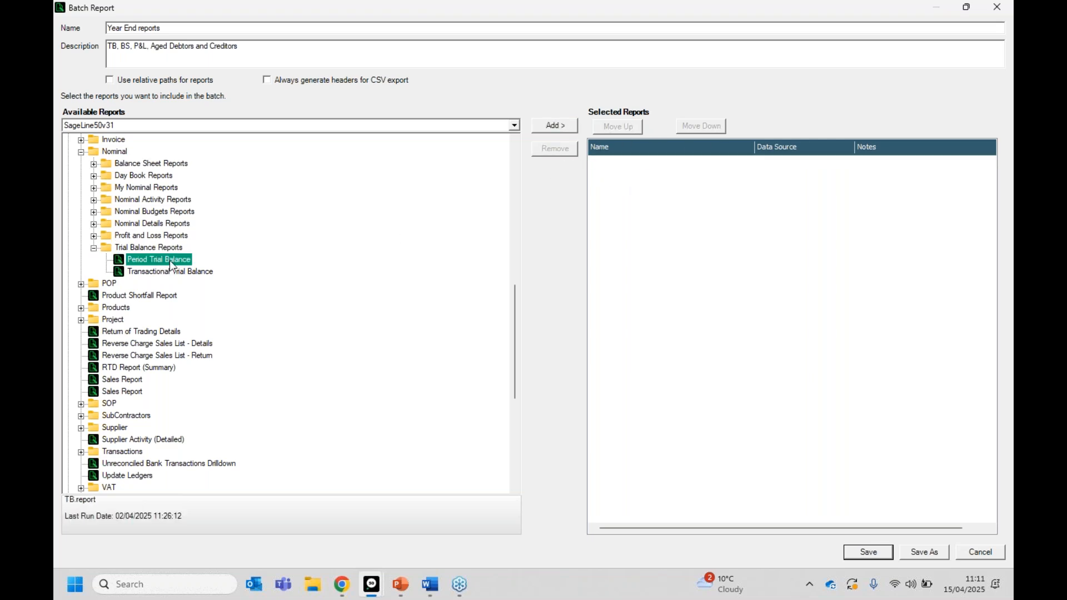
left_click(552, 126)
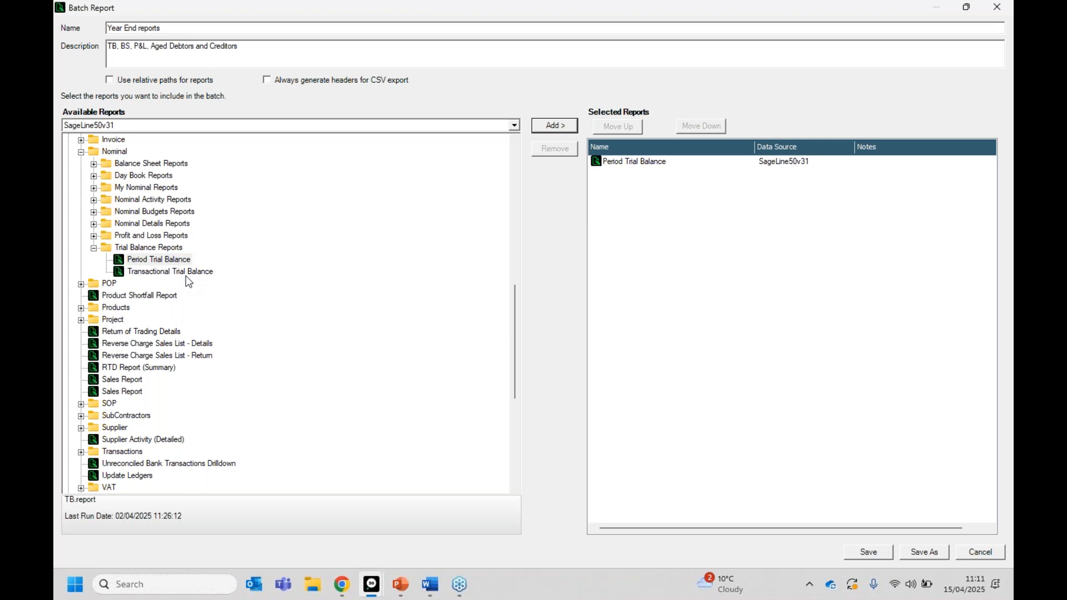
Add the Balance Sheet from the nominal Balance Sheet Reports folder to the batch
left_click(95, 248)
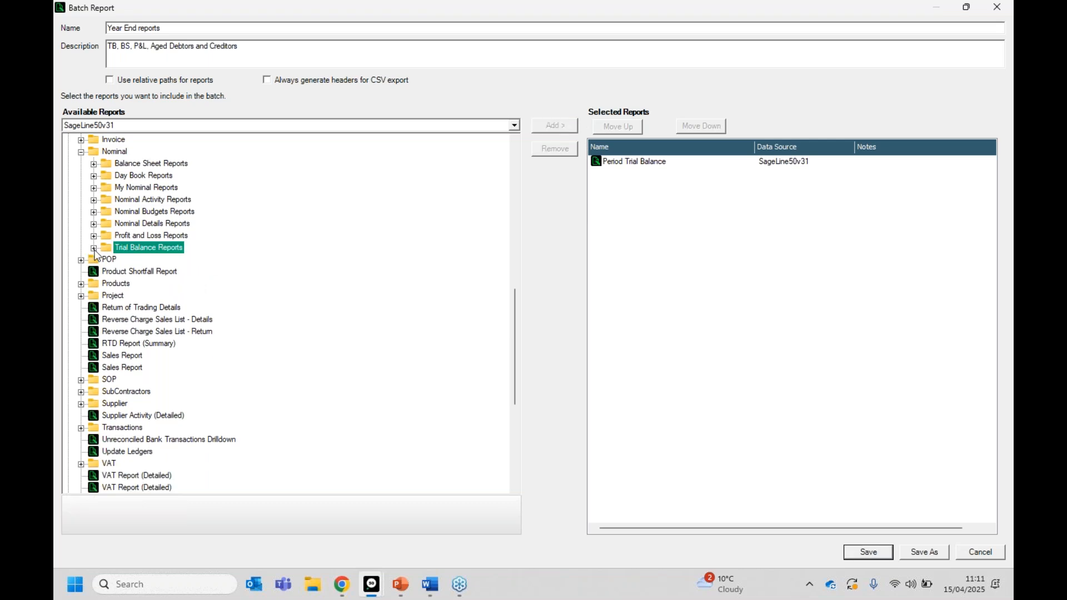
left_click(94, 164)
left_click(145, 176)
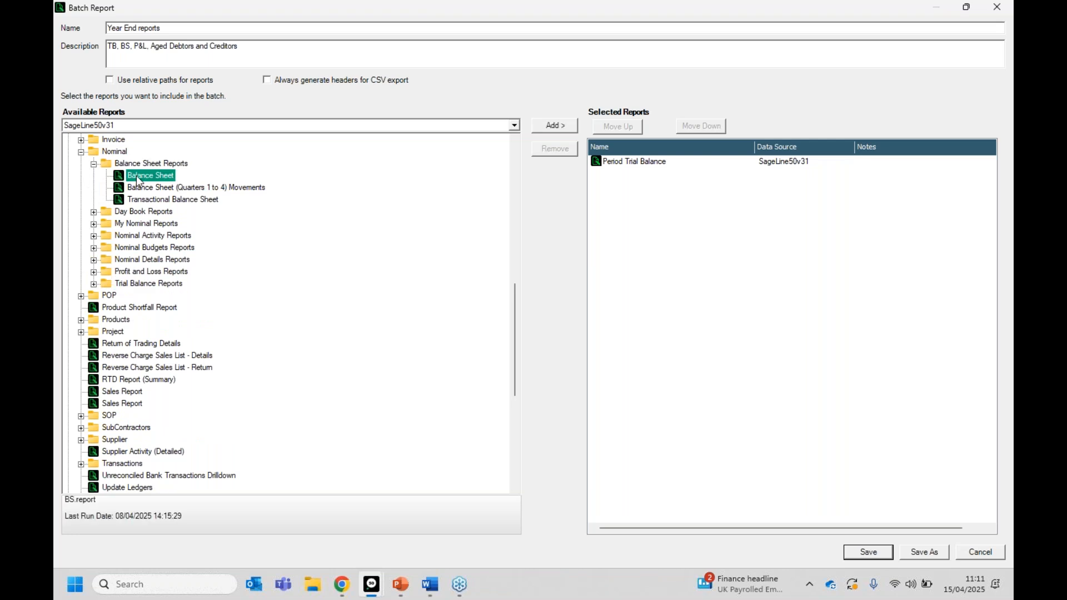
double_click(138, 177)
left_click(94, 163)
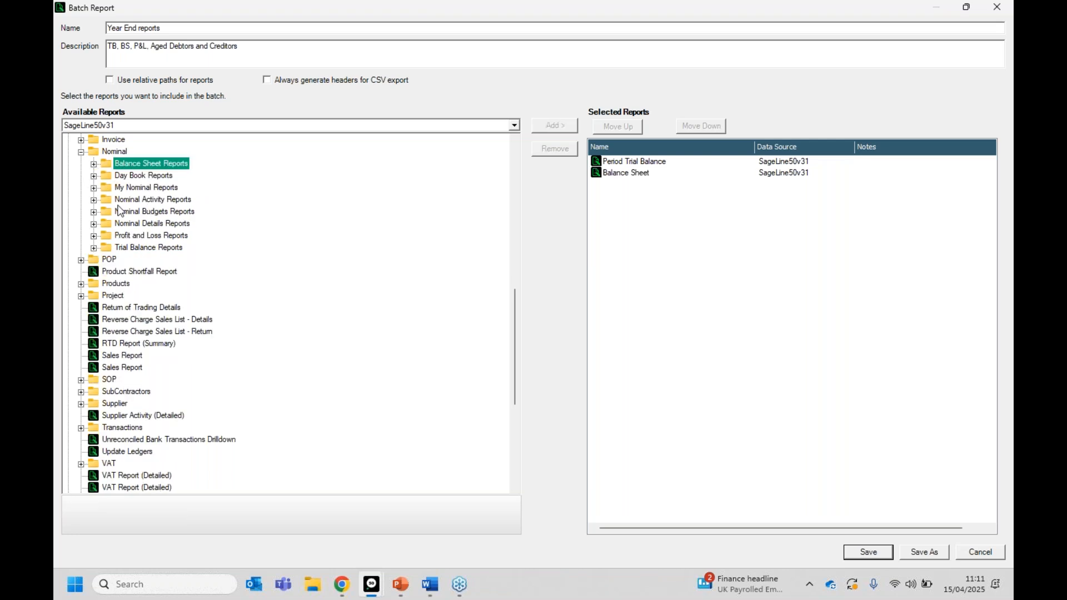
Add the Profit and Loss report from the Profit and Loss Reports folder and collapse the Nominal folder
left_click(94, 235)
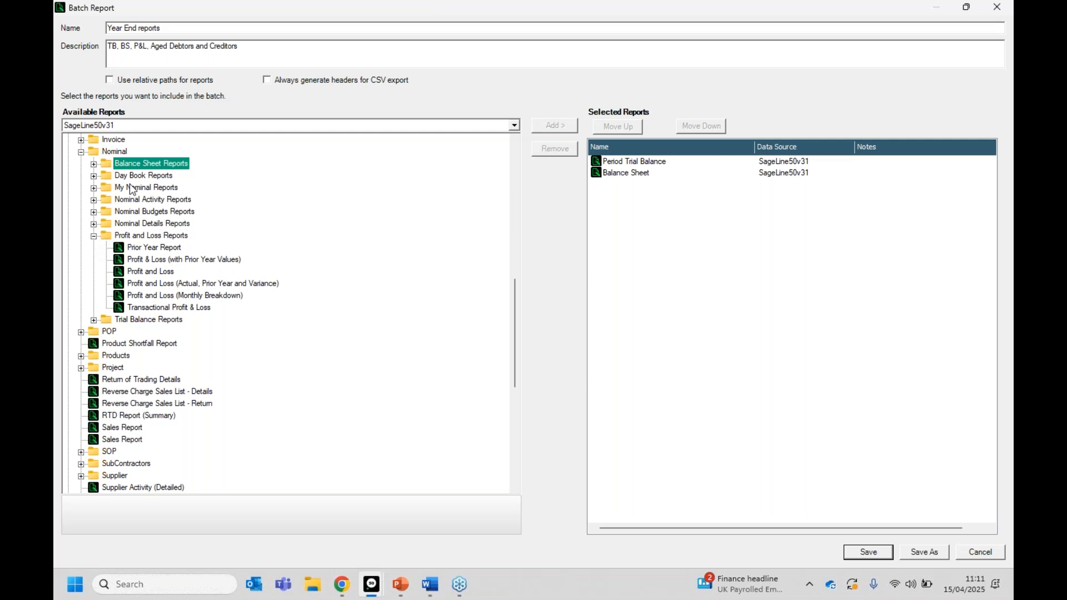
double_click(152, 273)
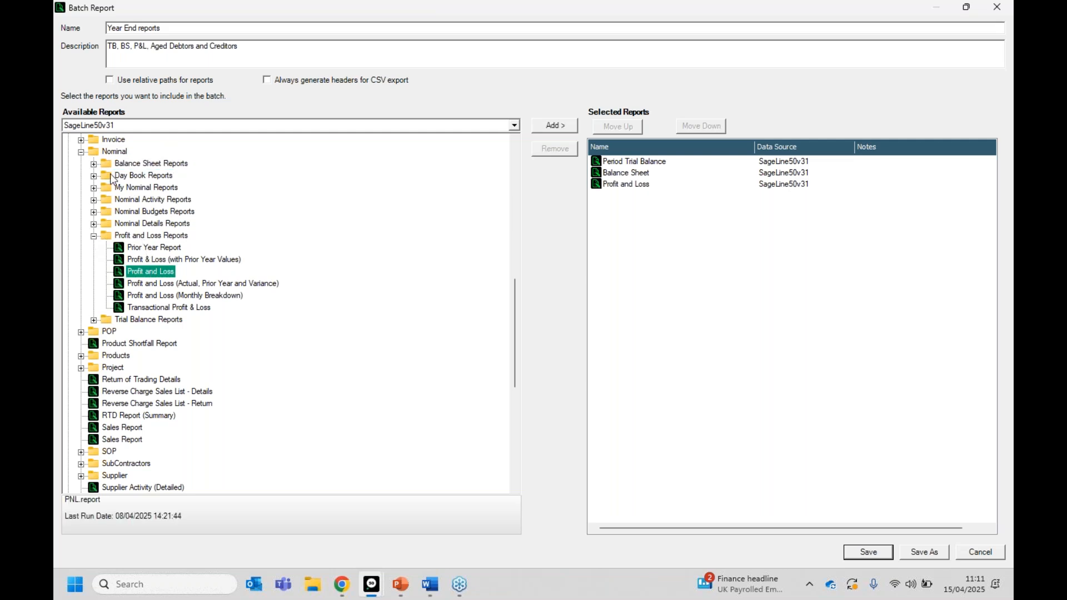
left_click(94, 236)
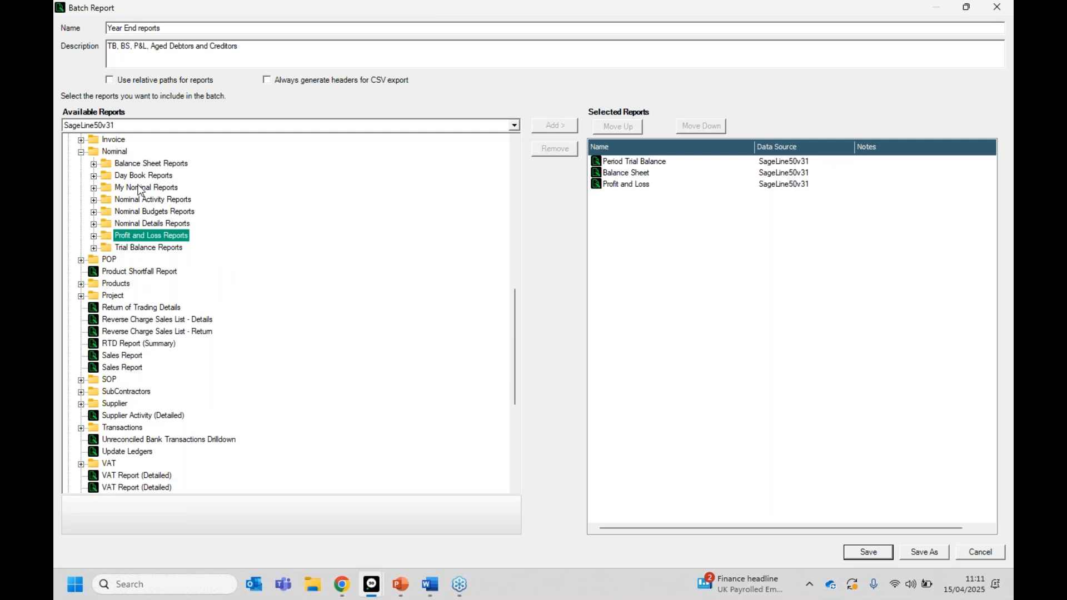
left_click(81, 151)
Add Aged Debtors Analysis (Drillable) from the Customer folder's Aged Debtors Reports to the batch
left_click_drag(513, 333, 535, 222)
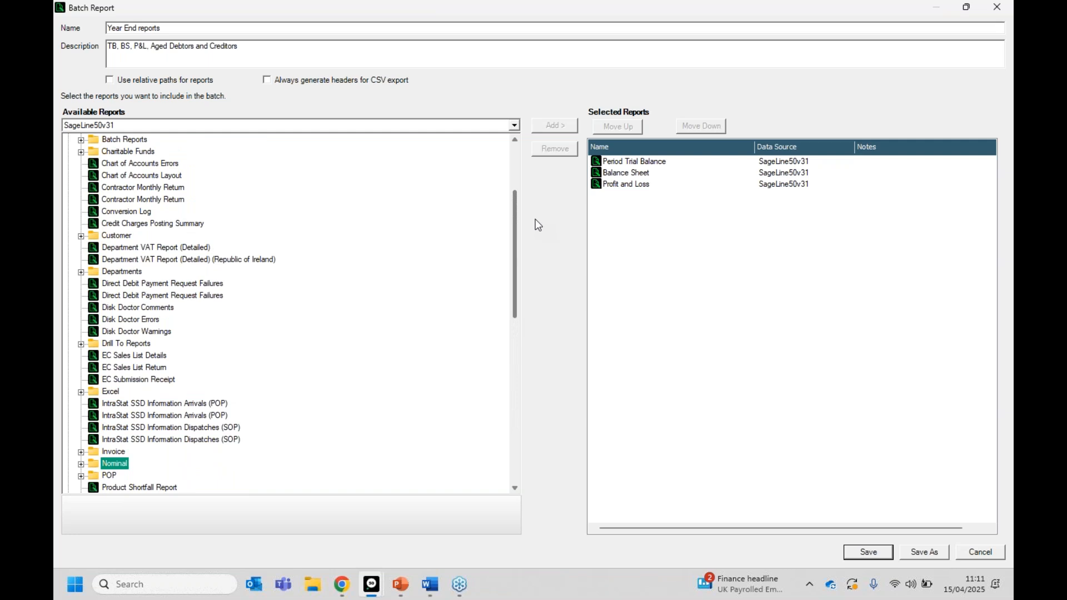
left_click(81, 236)
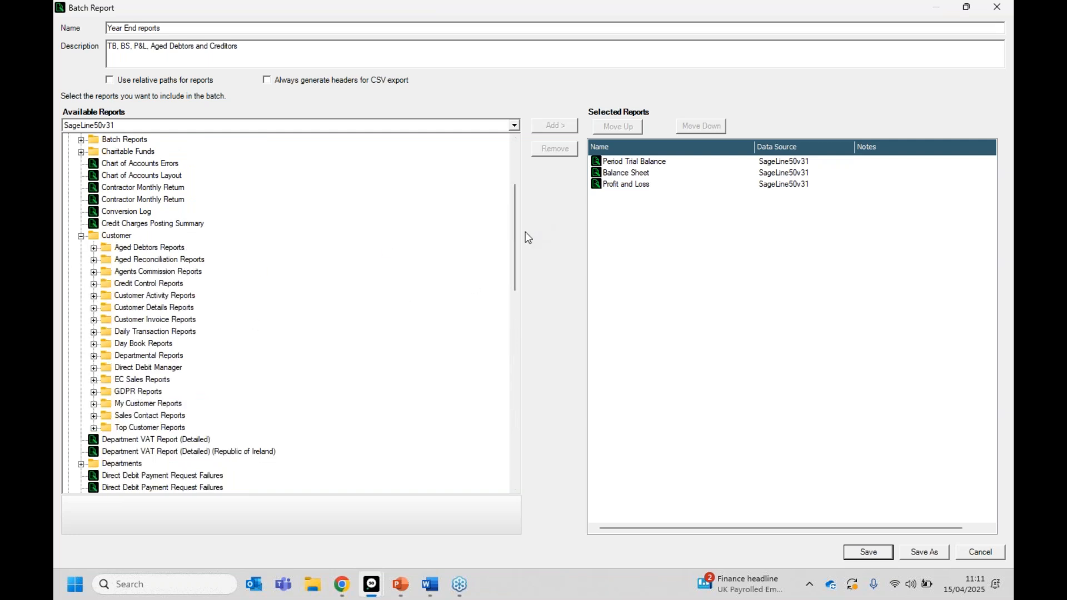
left_click(94, 248)
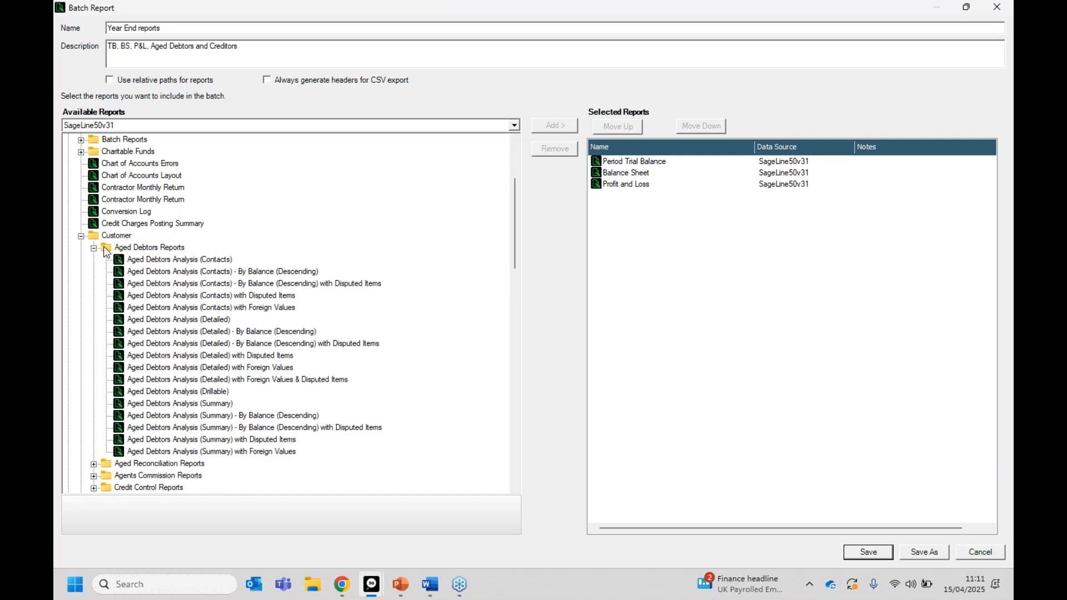
left_click(174, 408)
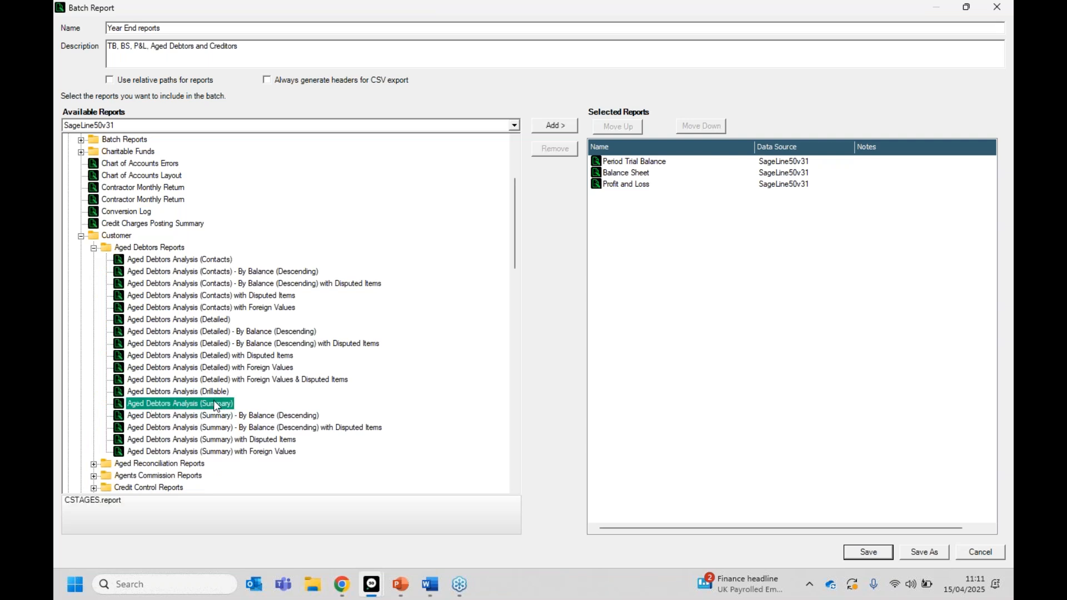
double_click(192, 394)
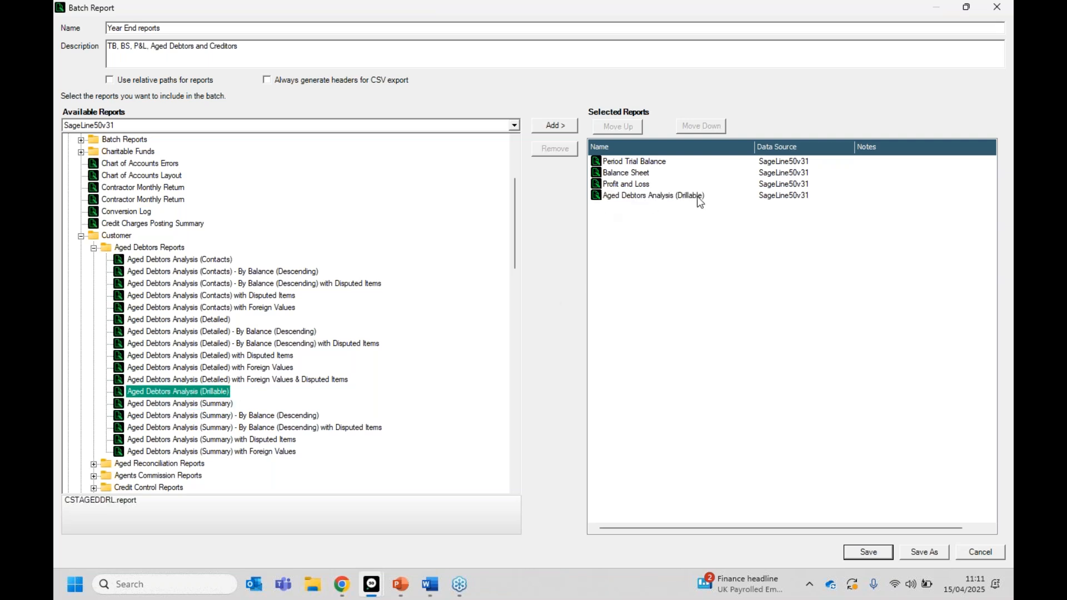
Add Aged Creditors Analysis (Drillable) from the Supplier folder's Aged Creditors Reports to the batch
left_click(81, 236)
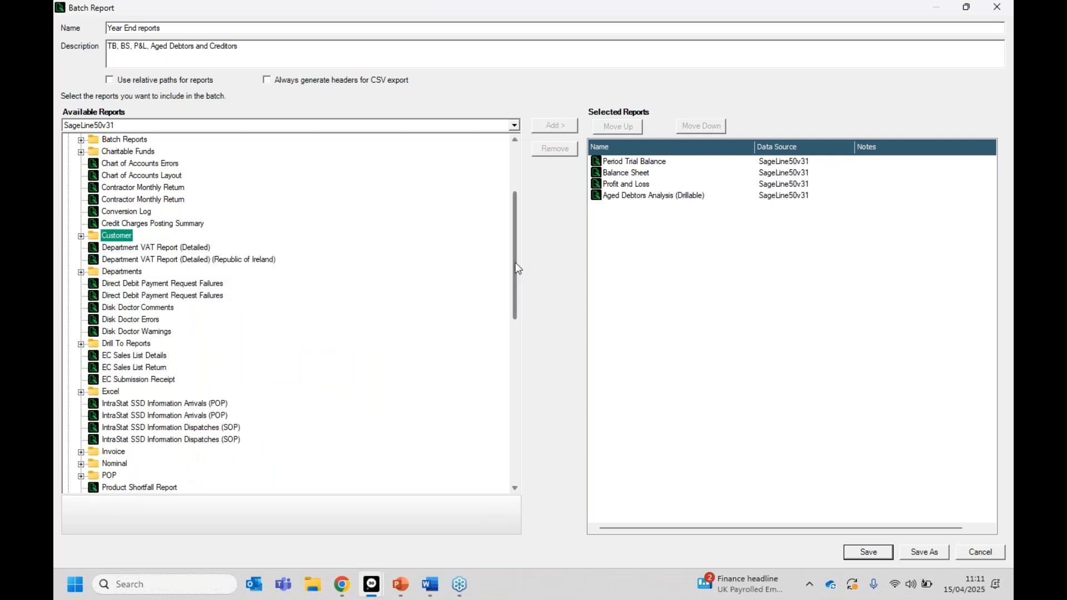
left_click_drag(515, 265, 516, 340)
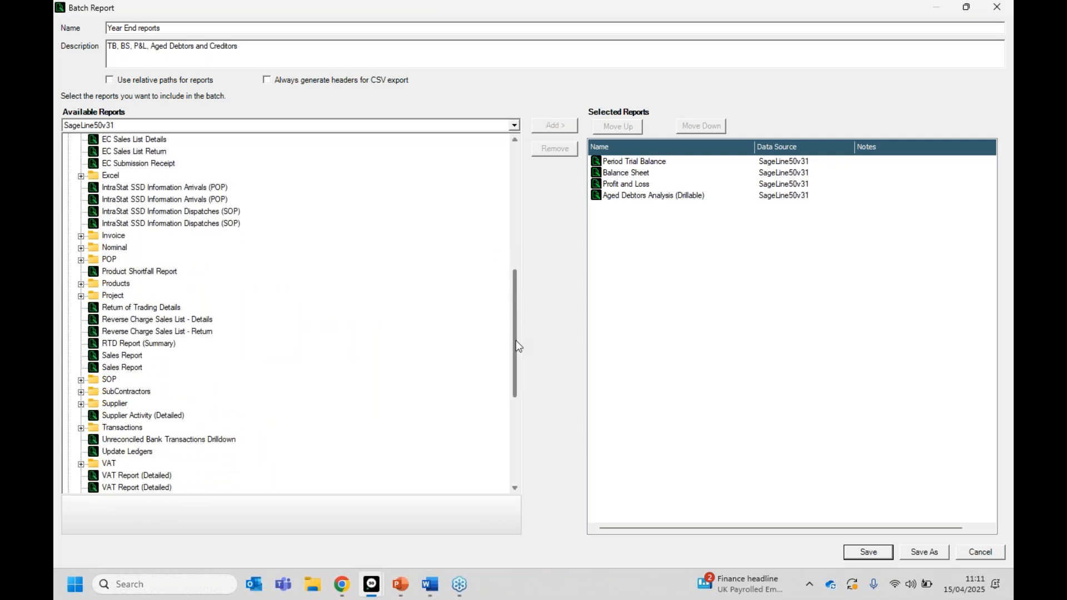
left_click(81, 404)
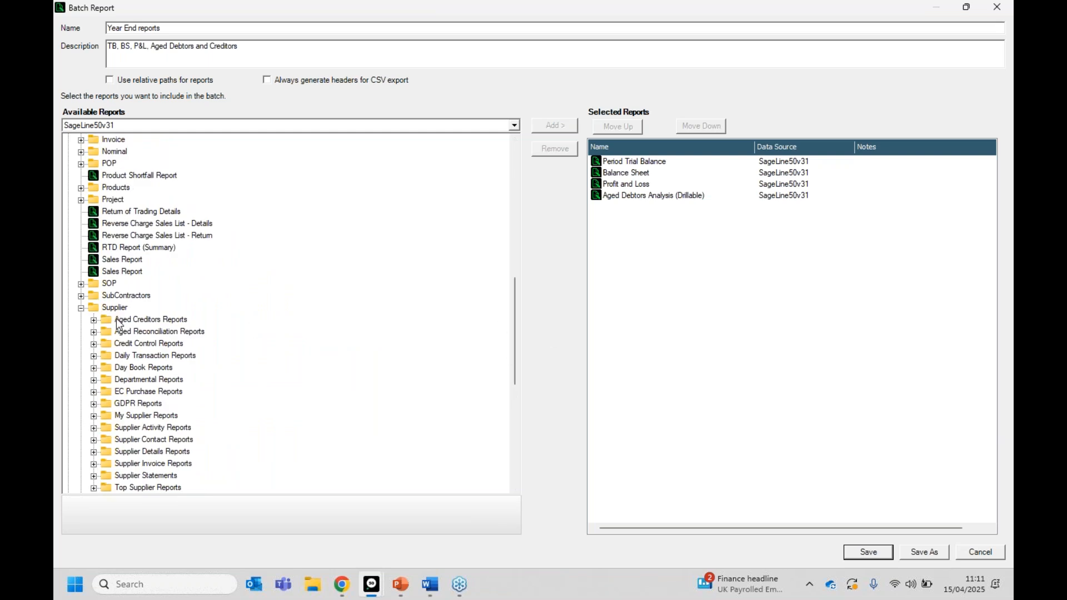
left_click(94, 320)
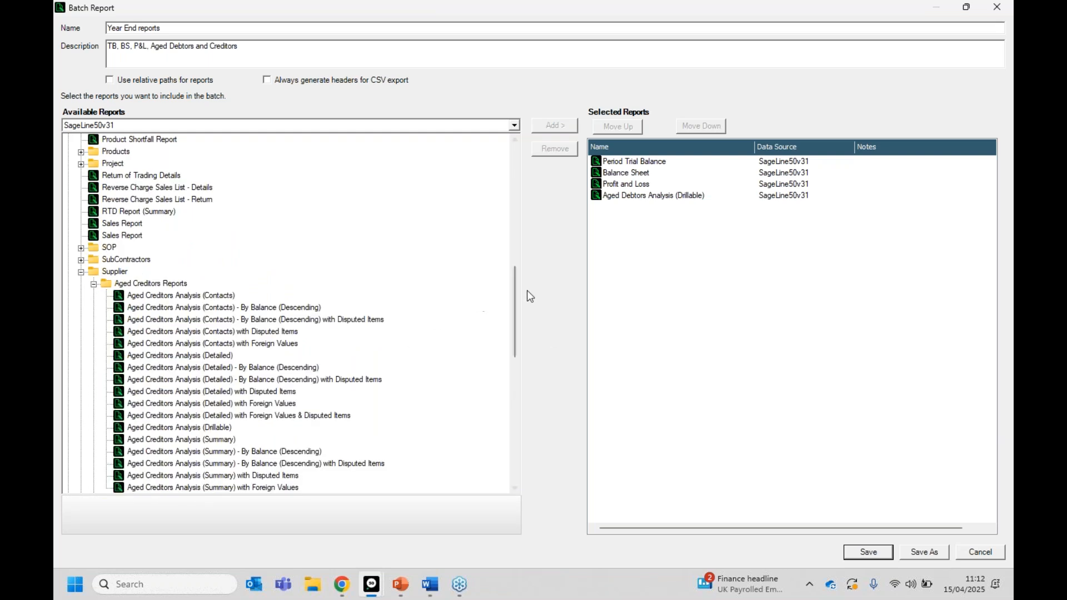
left_click(175, 428)
double_click(175, 428)
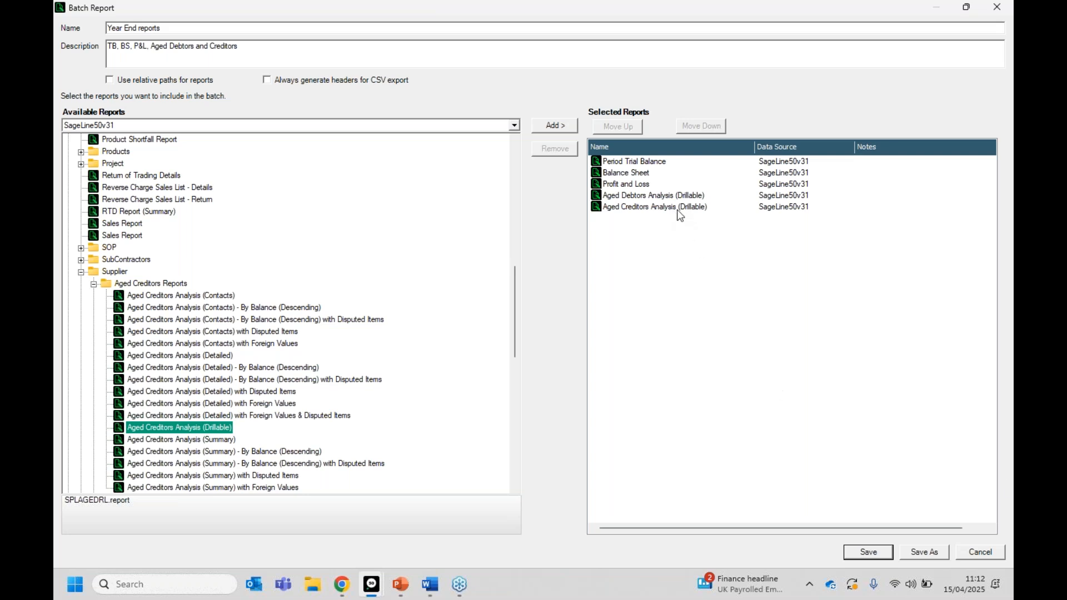
Reorder the selected reports so that Aged Debtors Analysis (Drillable) comes first
left_click(639, 197)
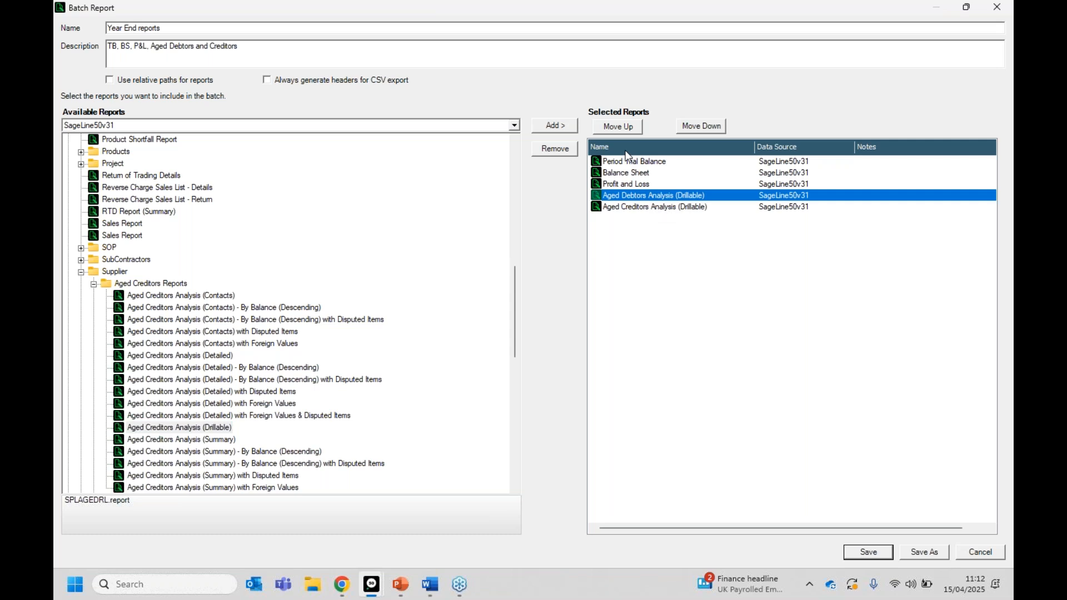
left_click(626, 128)
left_click(626, 128)
left_click(627, 127)
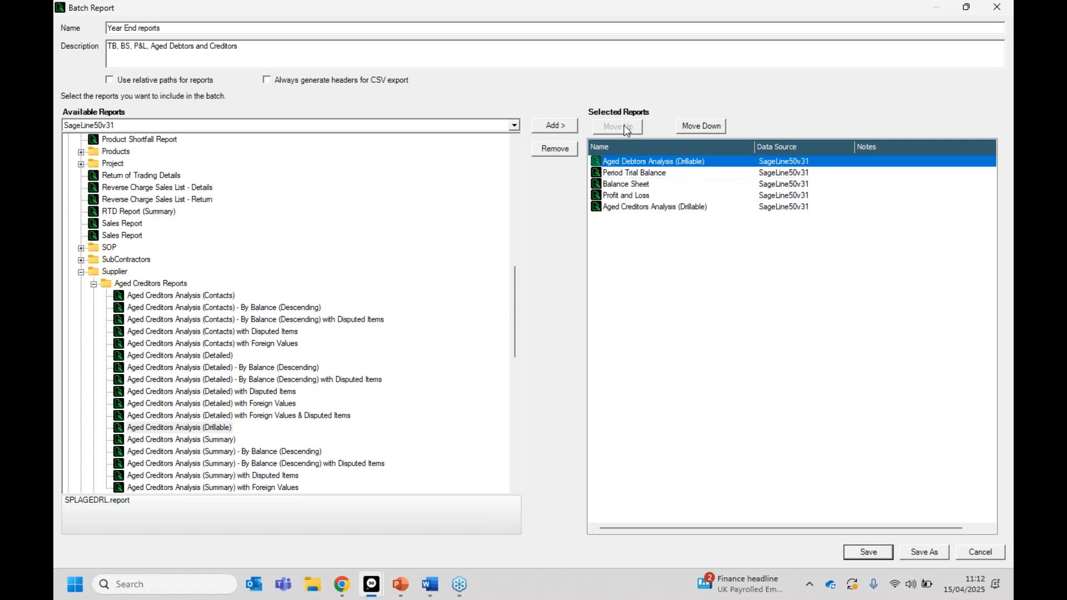
Raise Aged Creditors Analysis (Drillable) to second place in the batch, directly below the aged debtors report
left_click(618, 223)
left_click(621, 208)
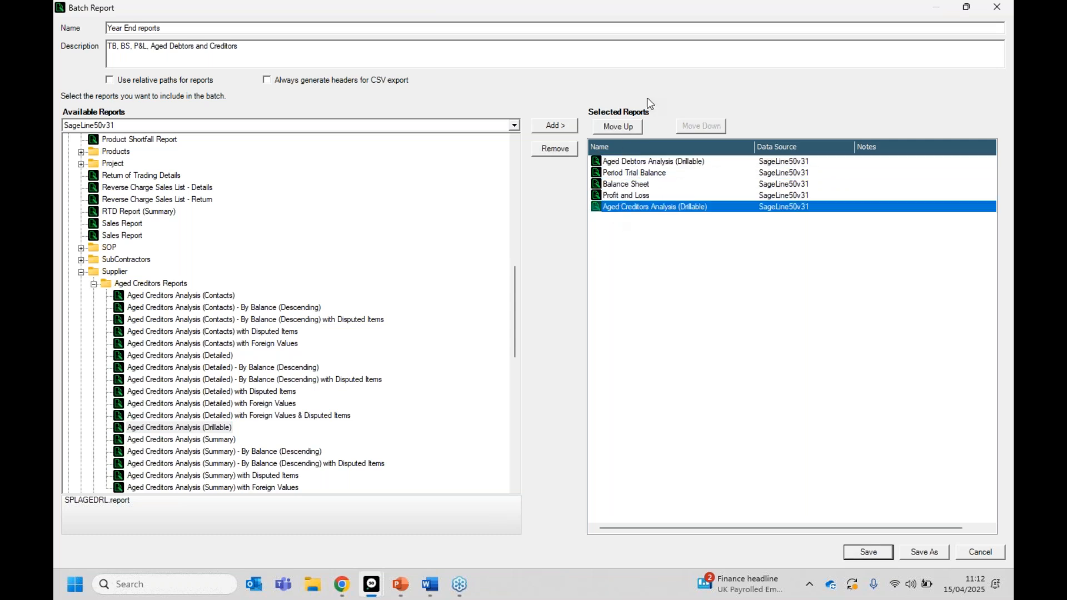
left_click(629, 128)
left_click(629, 127)
left_click(629, 128)
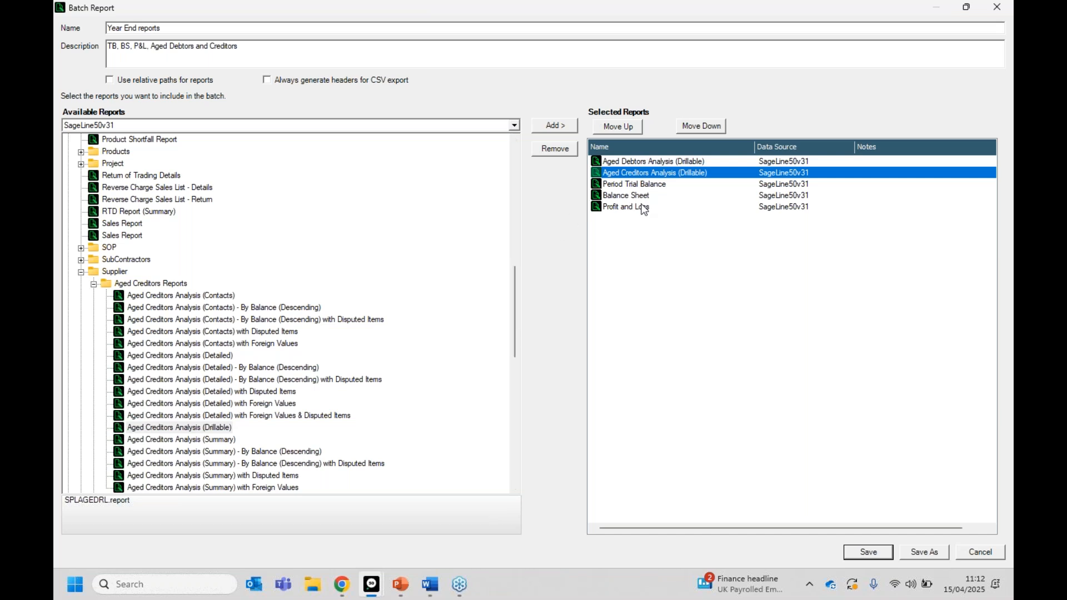
Save the batch report under the file name "Year End reports" in the Batch Reports folder
left_click(863, 553)
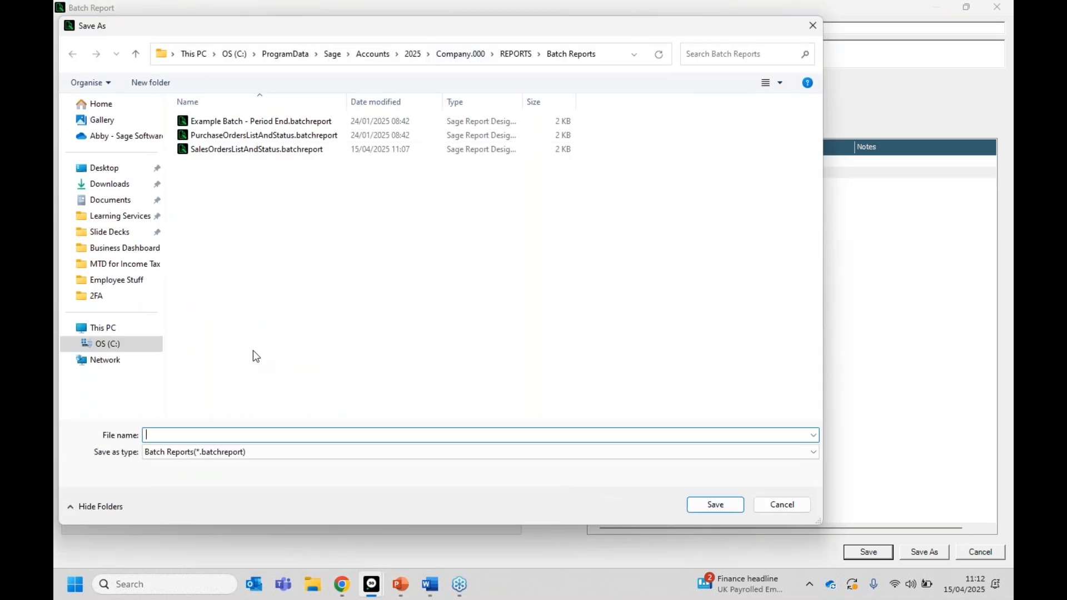
type("Year End reports")
left_click(702, 505)
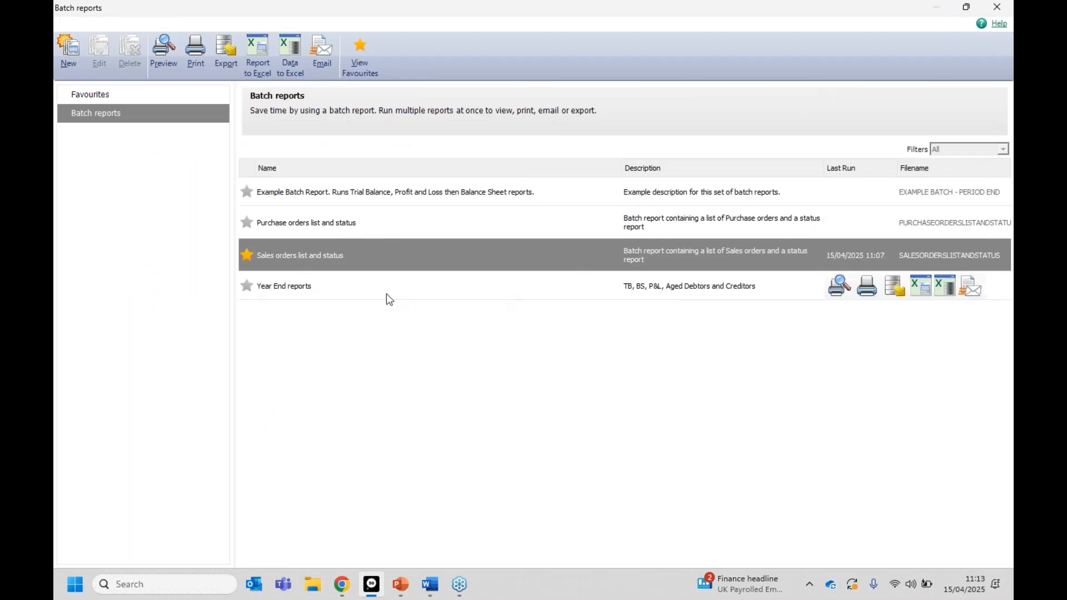
Mark the Year End reports batch as a favourite, then leave Batch reports and view the favourites list
left_click(247, 286)
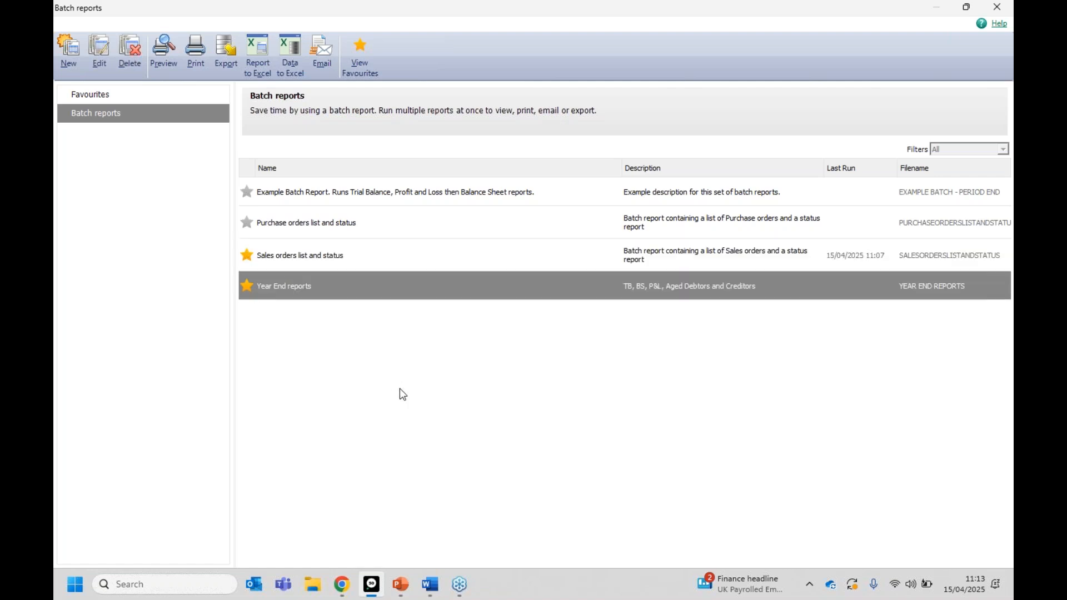
left_click(996, 7)
left_click(266, 25)
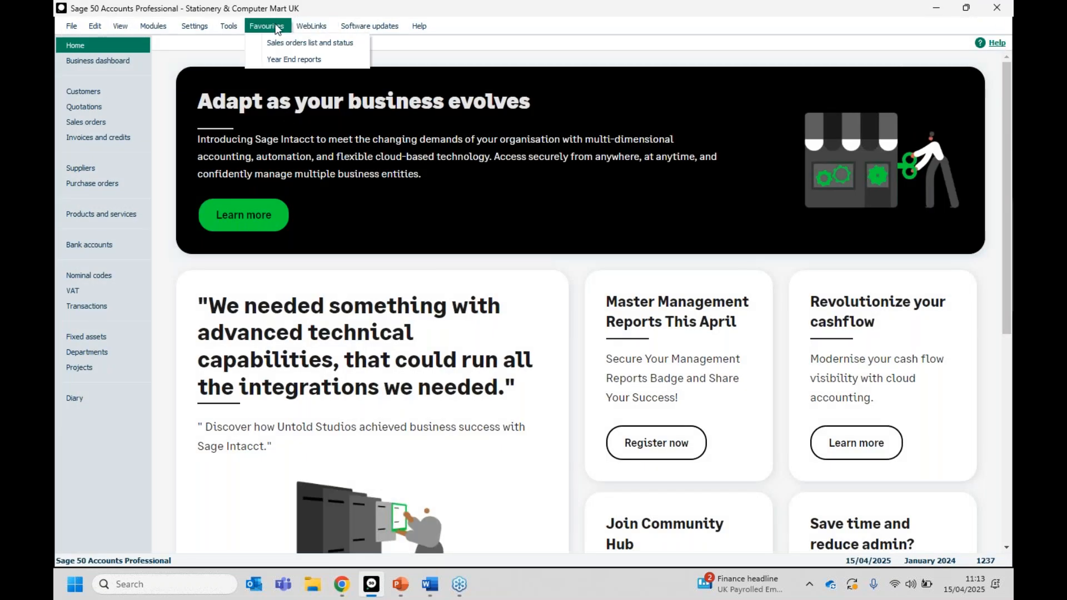
Run the favourite Year End reports batch with its default criteria, view the maximised preview and close it
left_click(270, 60)
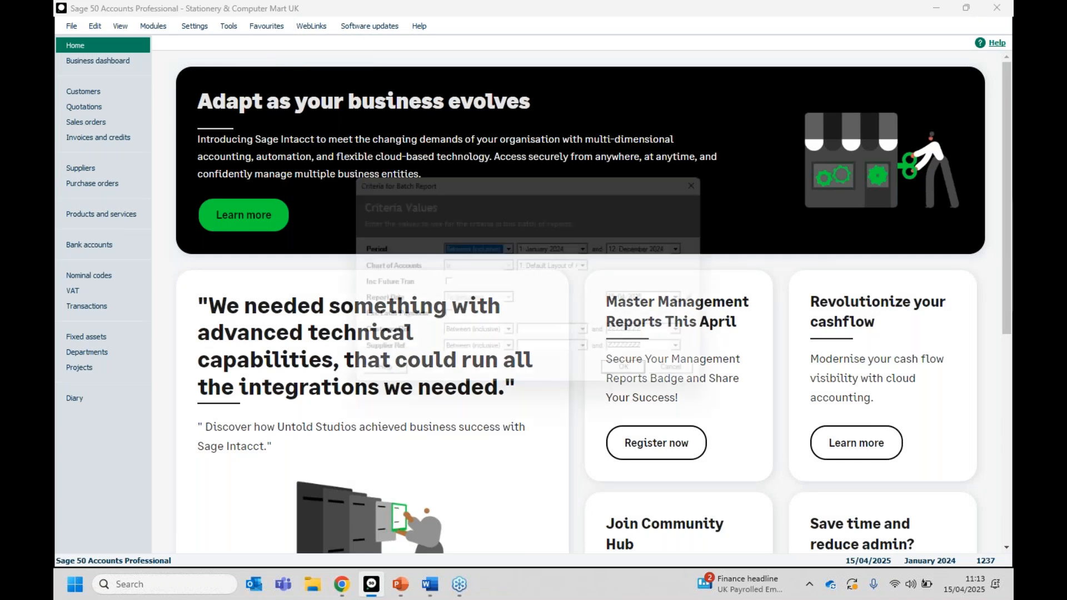
left_click(642, 380)
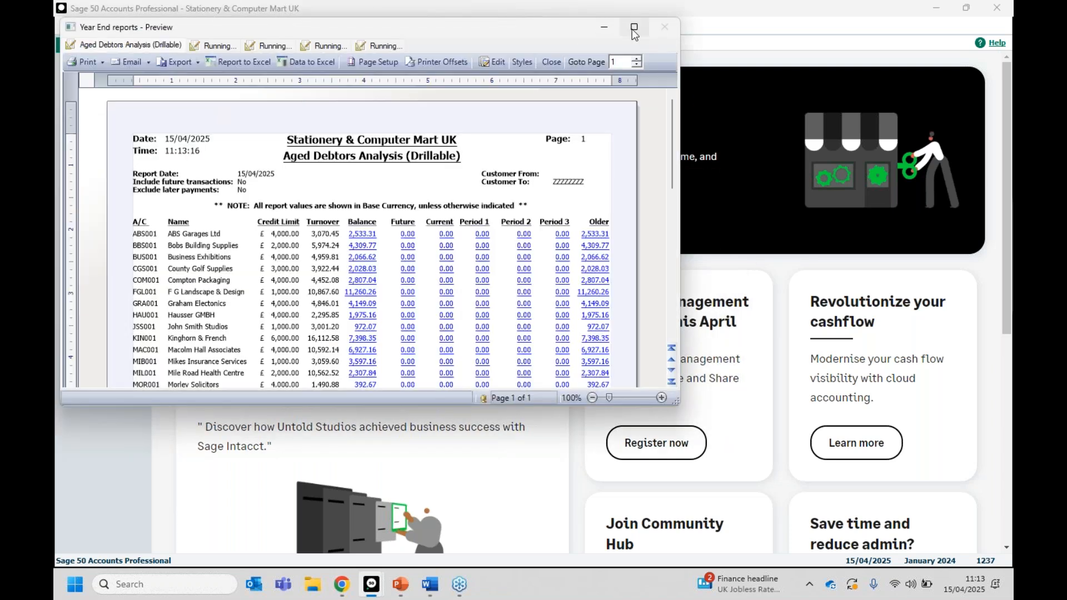
left_click(633, 26)
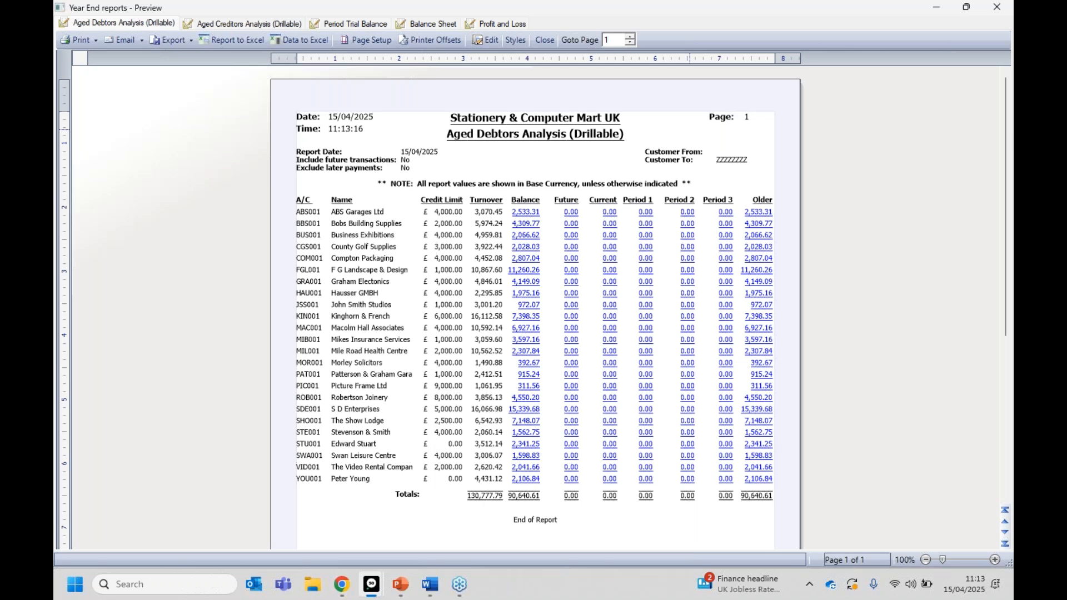
left_click(999, 6)
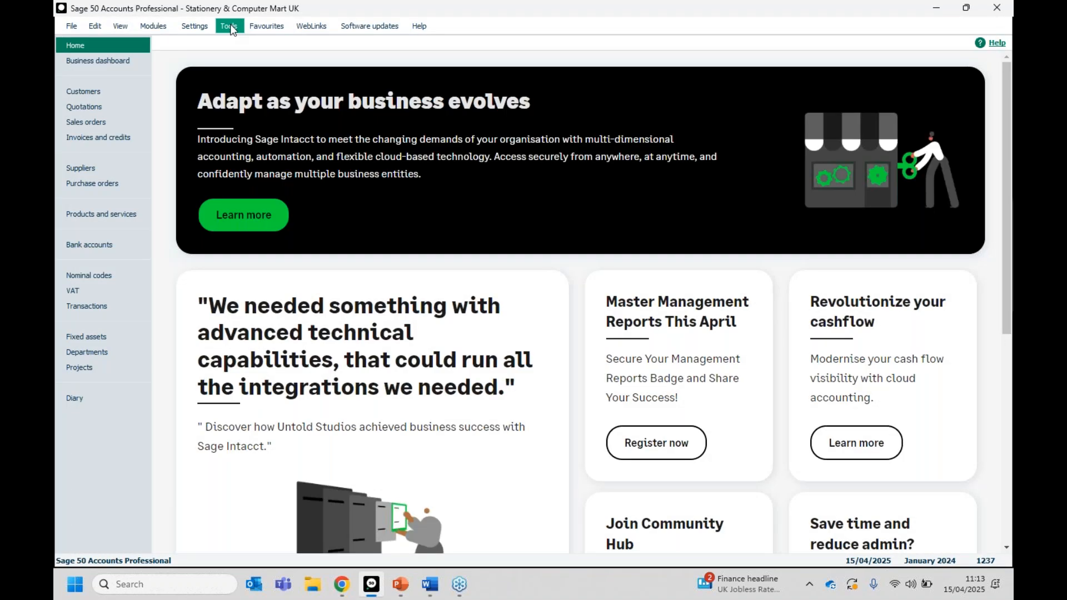
Open batch reporting, select the Year End reports batch in the full list and check its available actions
left_click(230, 26)
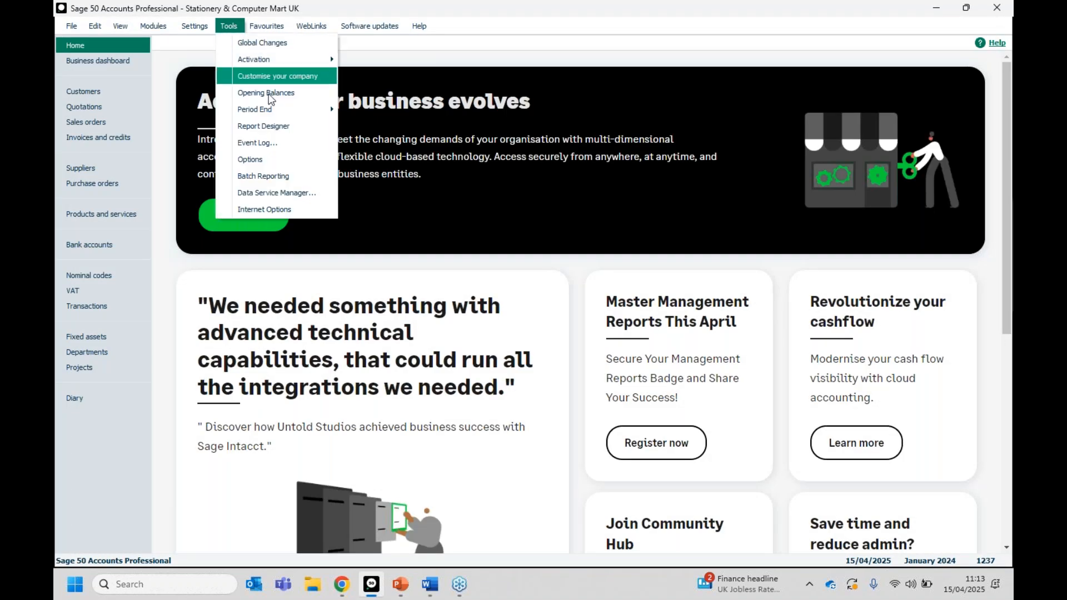
left_click(267, 176)
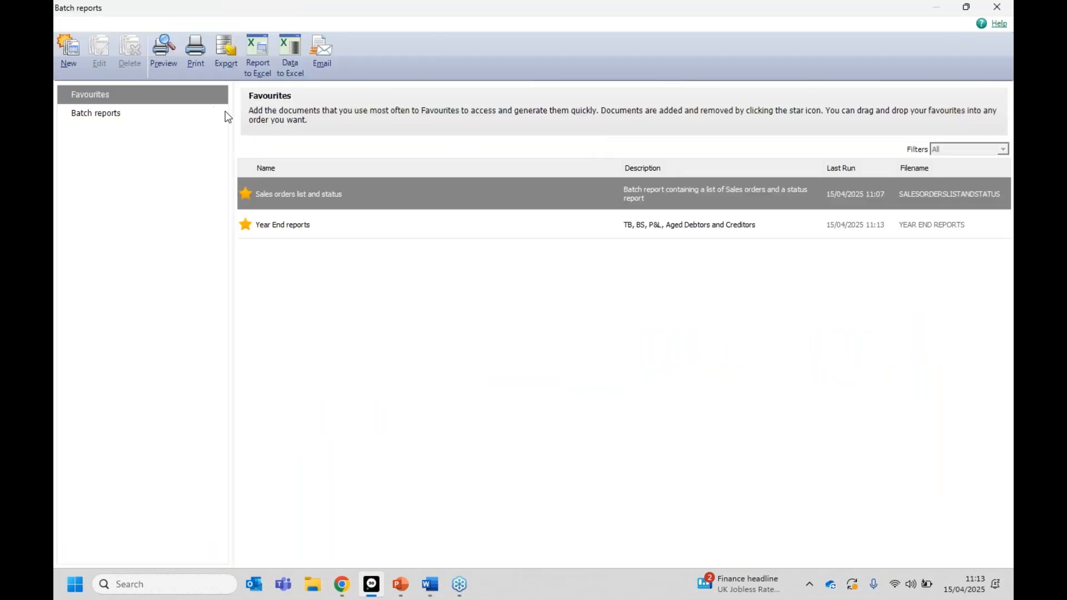
left_click(128, 115)
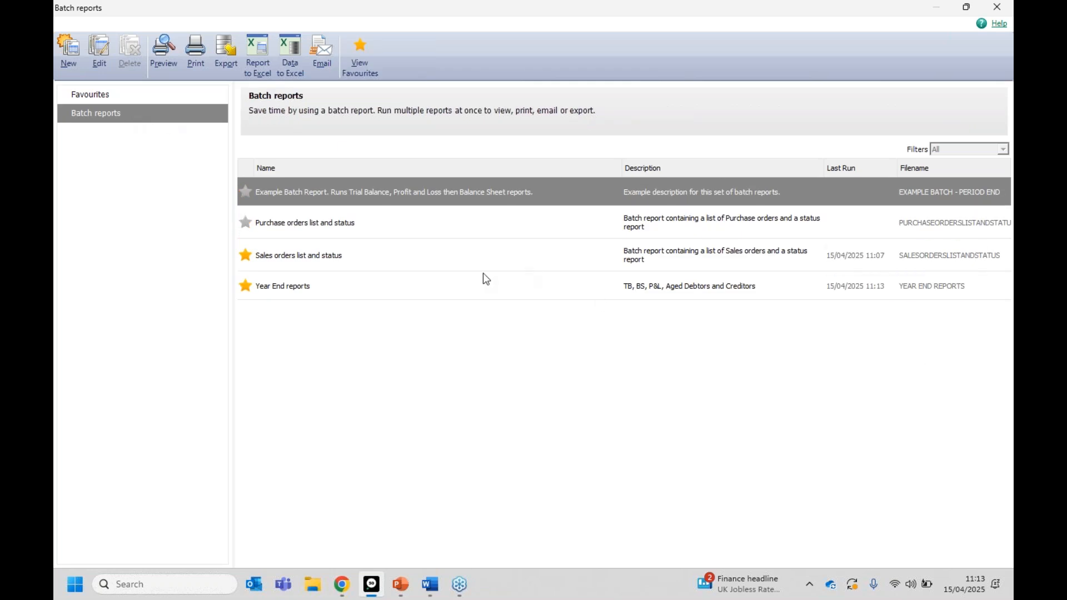
left_click(300, 286)
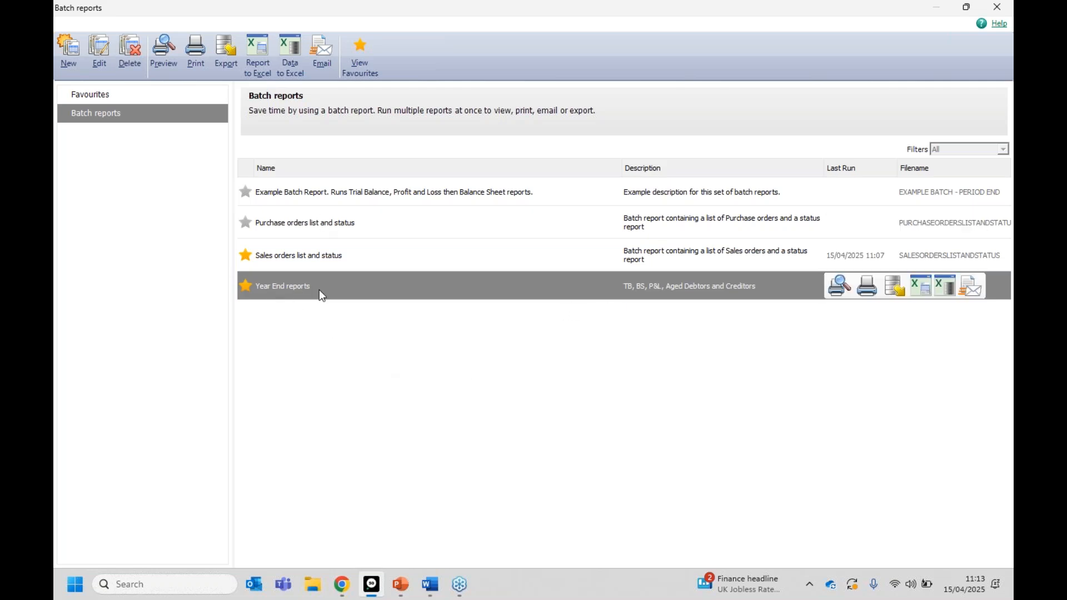
right_click(350, 283)
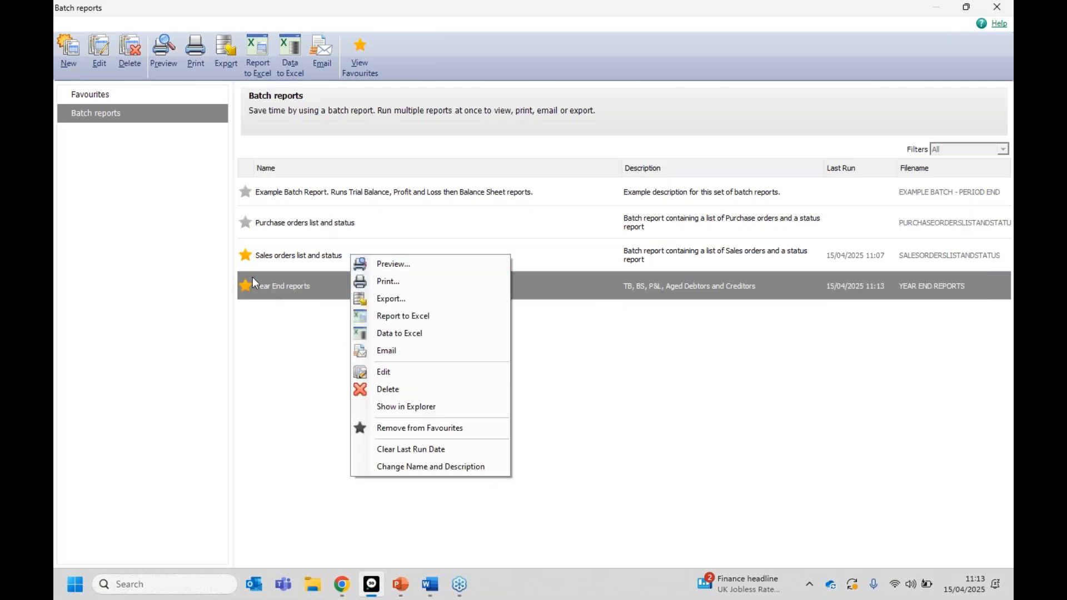
left_click(305, 291)
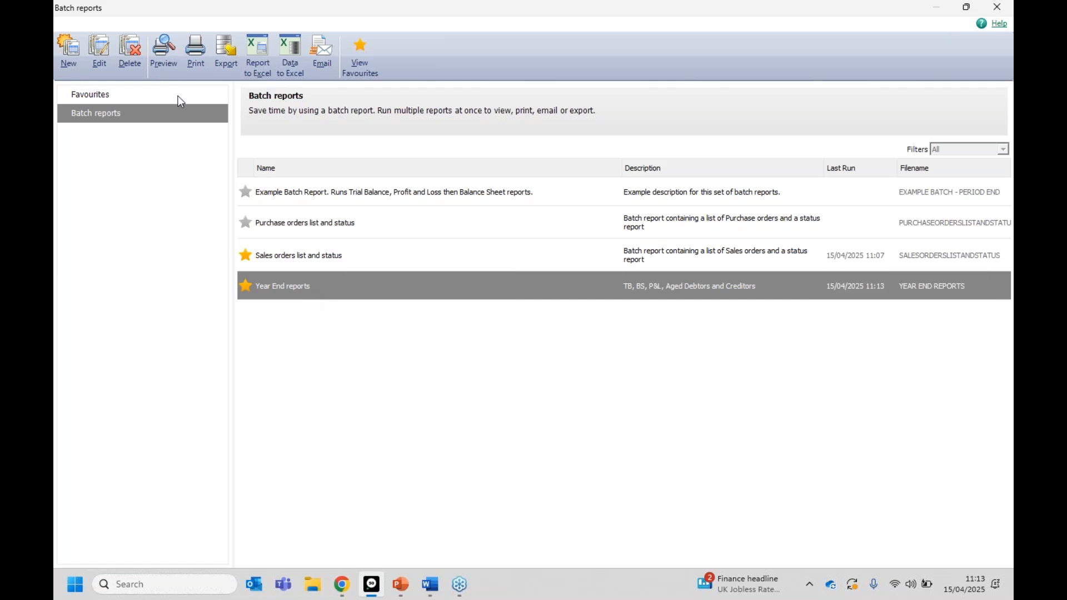
Remove Aged Creditors Analysis (Drillable) and Aged Debtors Analysis (Drillable) from the Year End reports batch, and save it
left_click(101, 55)
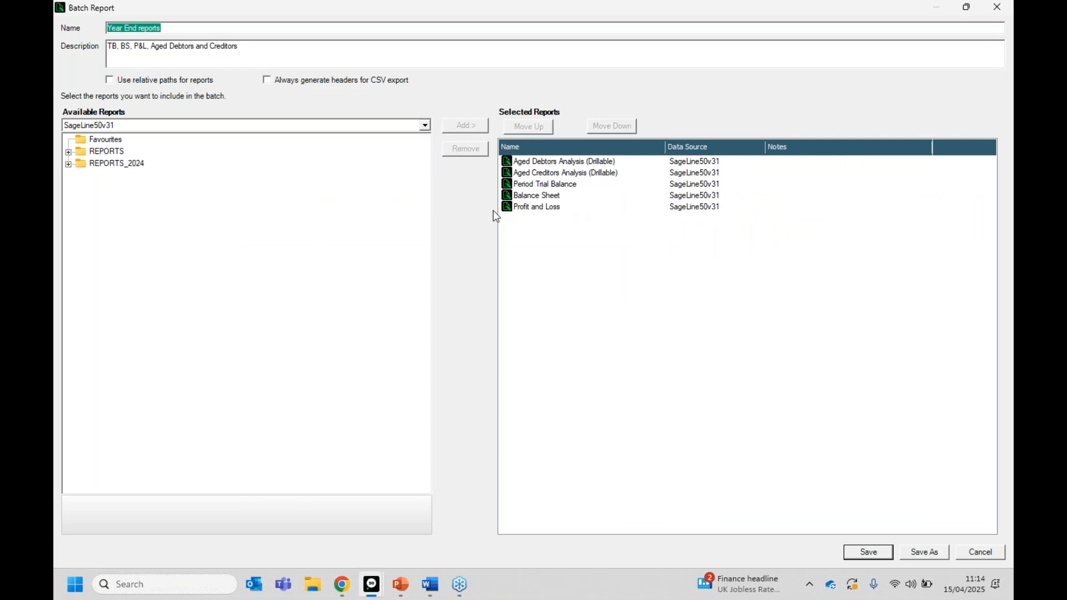
left_click(572, 173)
left_click(466, 148)
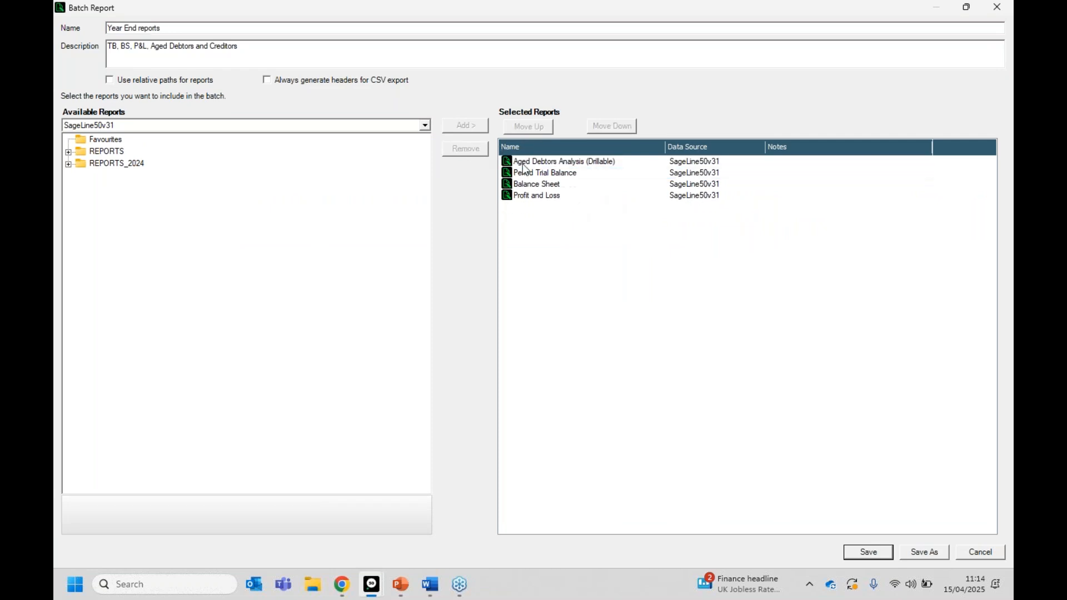
left_click(536, 162)
left_click(466, 148)
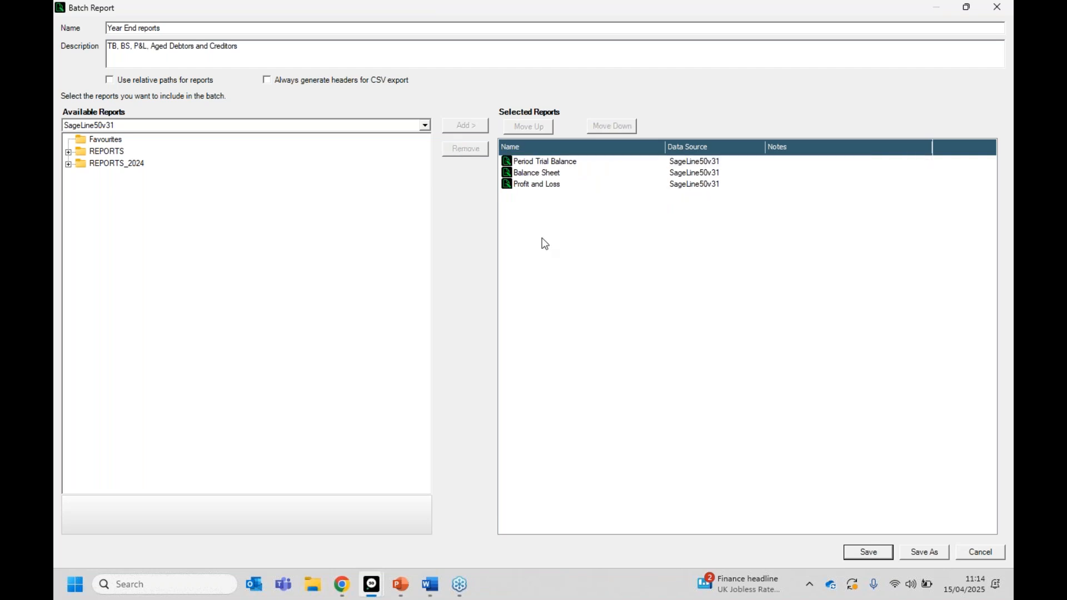
left_click(858, 552)
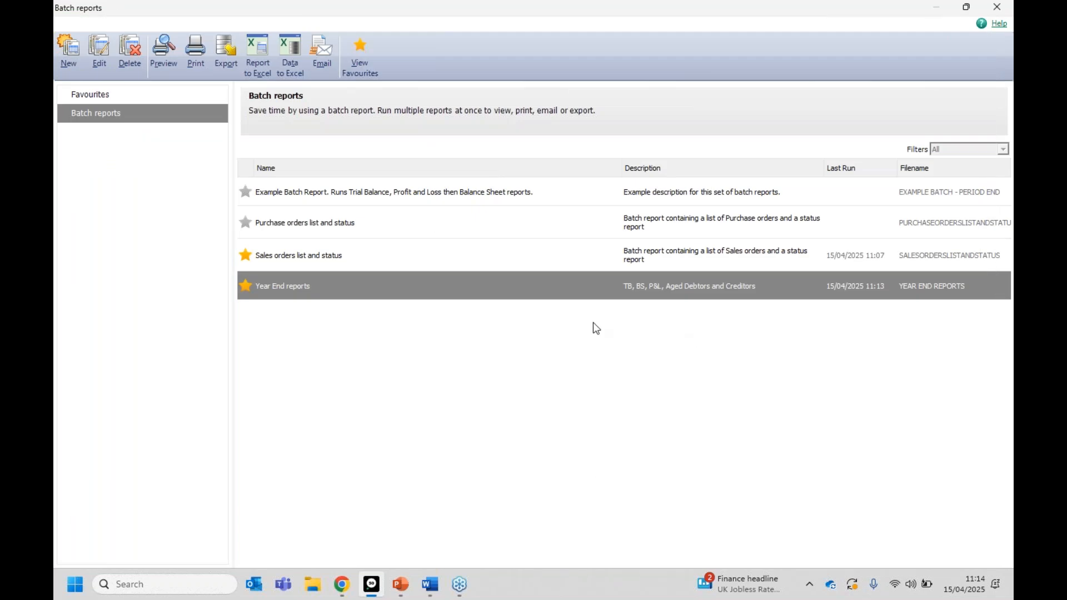
Shorten the Year End reports batch's description to "TB, BS, P&L" and save the batch
mouse_move(736, 286)
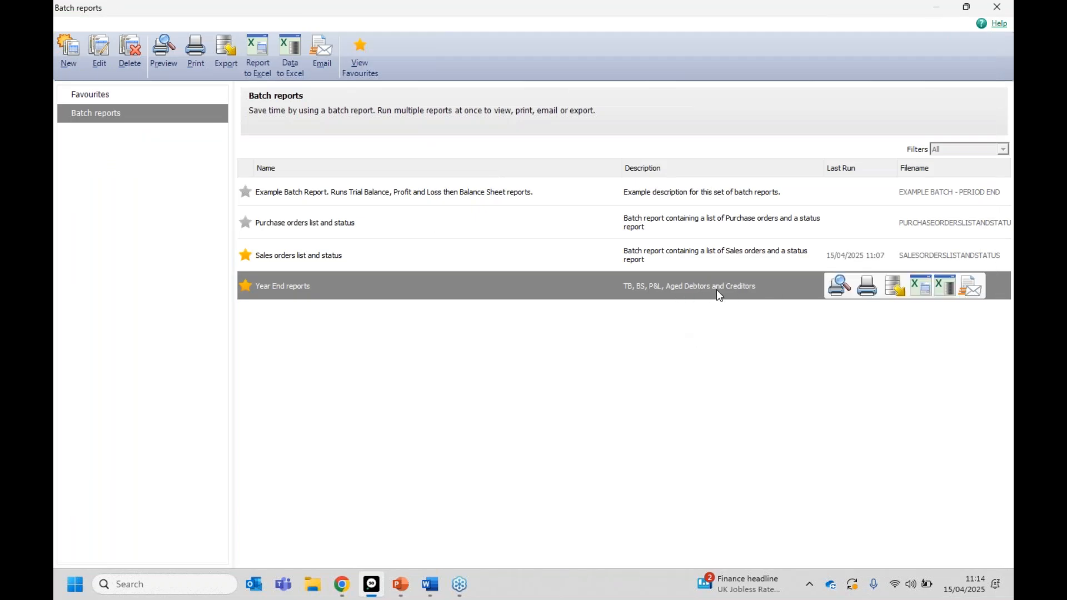
left_click(93, 51)
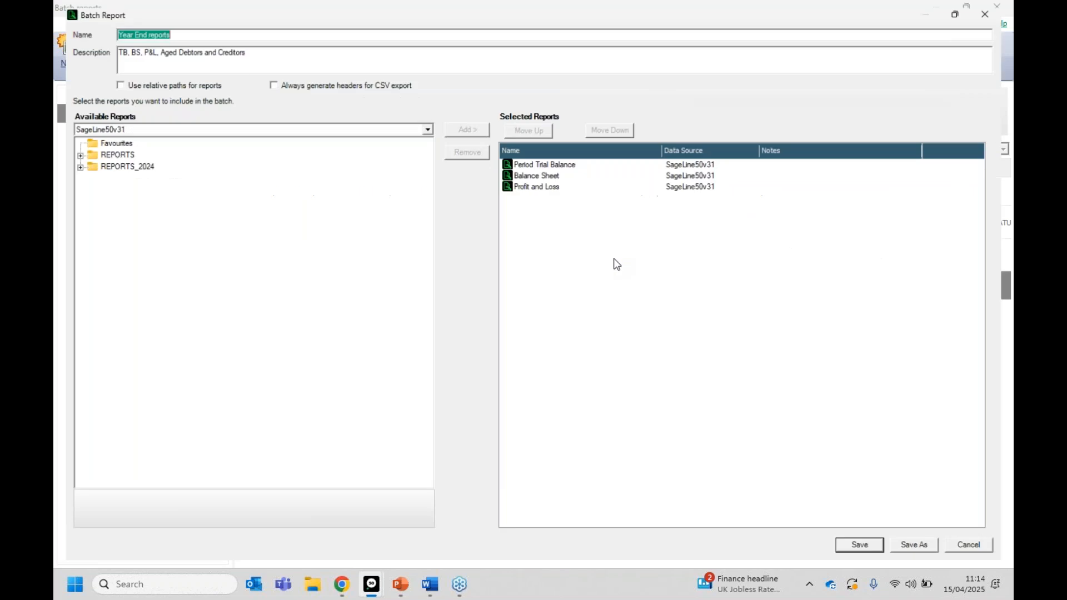
left_click_drag(262, 52, 150, 50)
key("BackSpace")
key("BackSpace")
key("BackSpace")
left_click(885, 553)
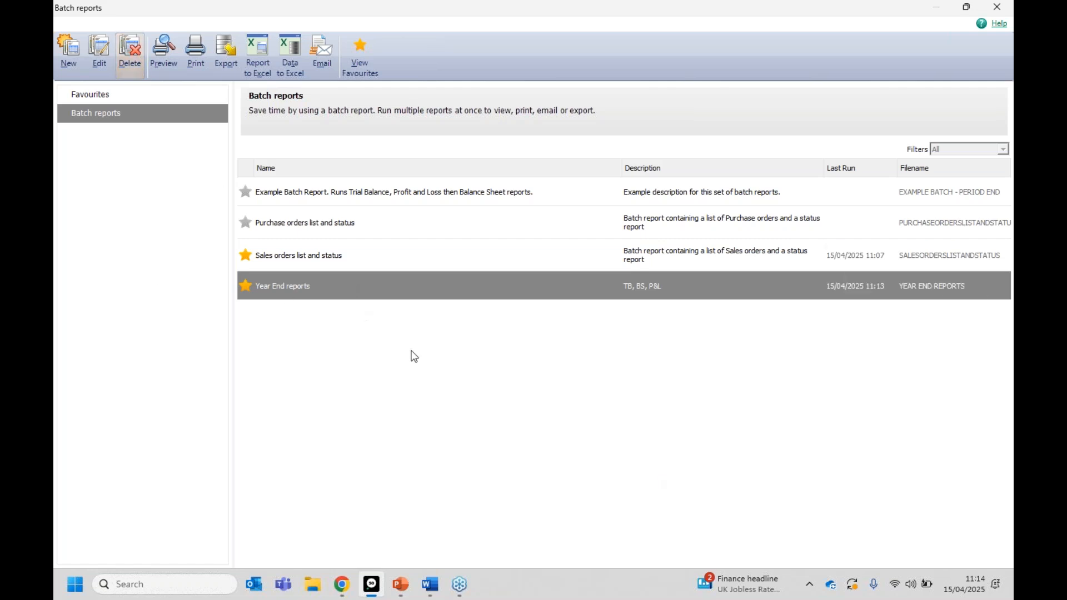
right_click(399, 293)
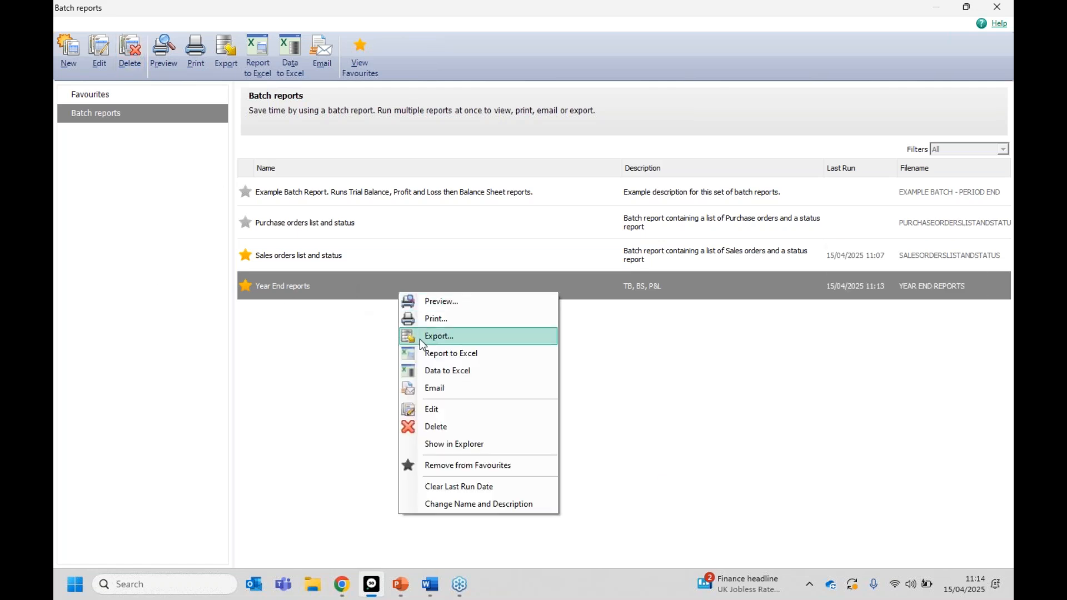
left_click(707, 356)
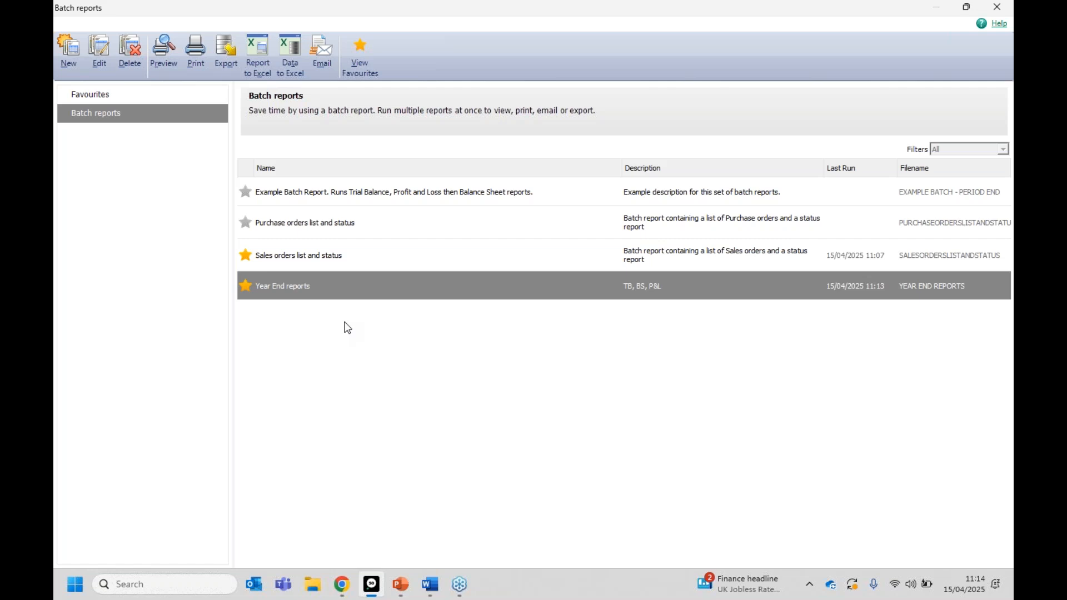
Reopen the Year End reports batch for editing and add the Nominal Activity report from the Nominal Activity Reports folder
mouse_move(296, 296)
left_click(110, 54)
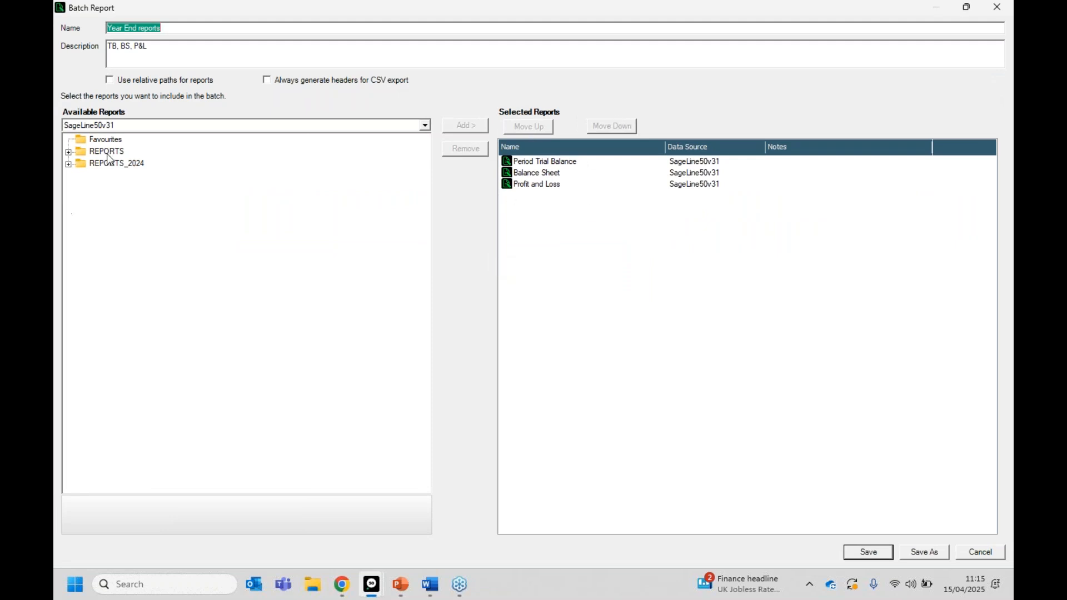
left_click(69, 152)
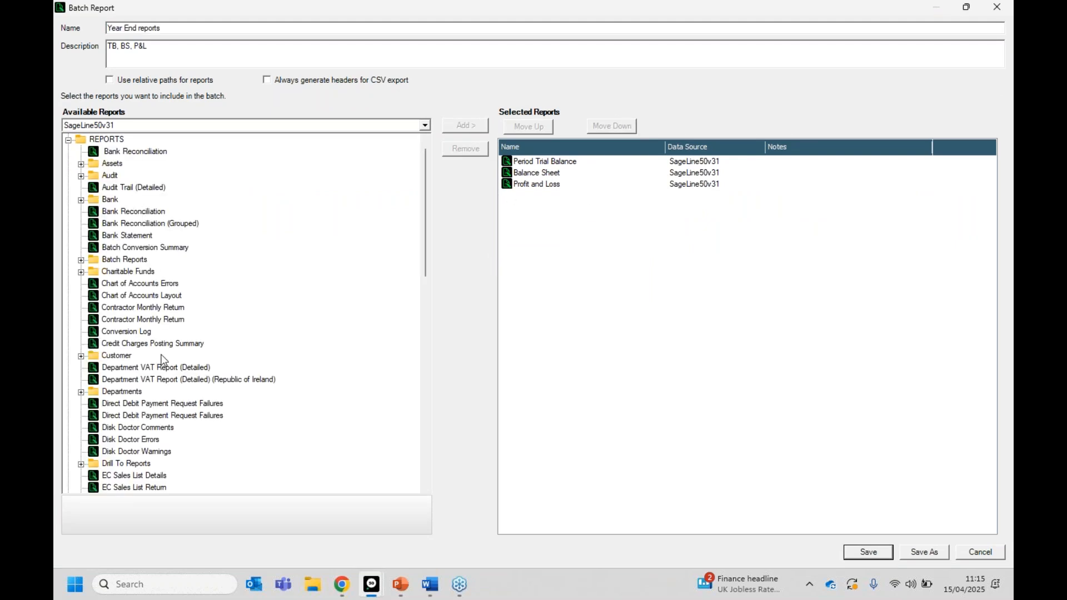
scroll(164, 358, "down", 7)
left_click(81, 332)
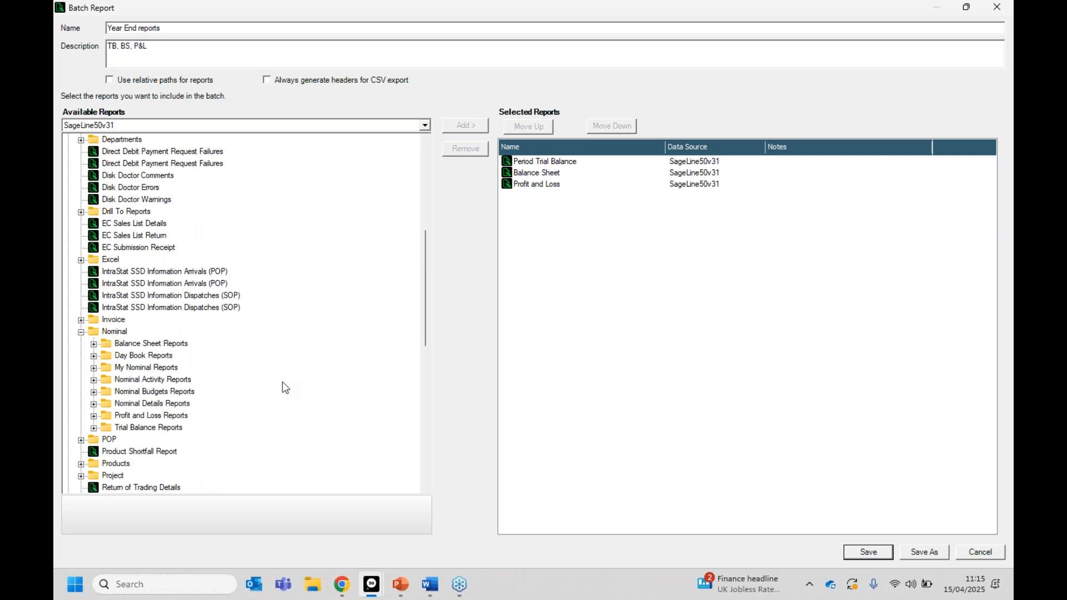
left_click(93, 381)
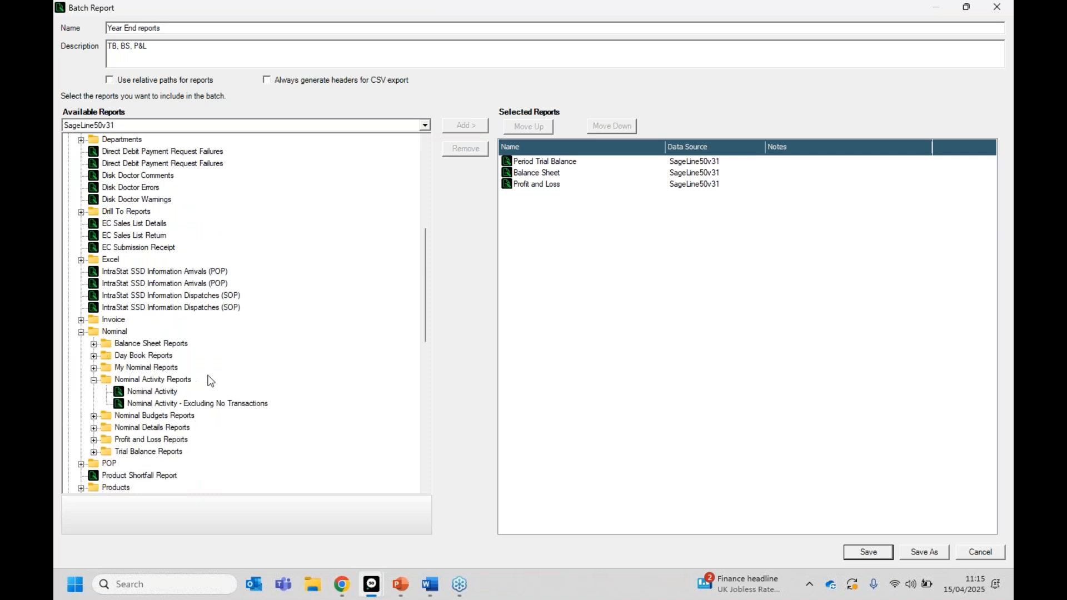
double_click(149, 392)
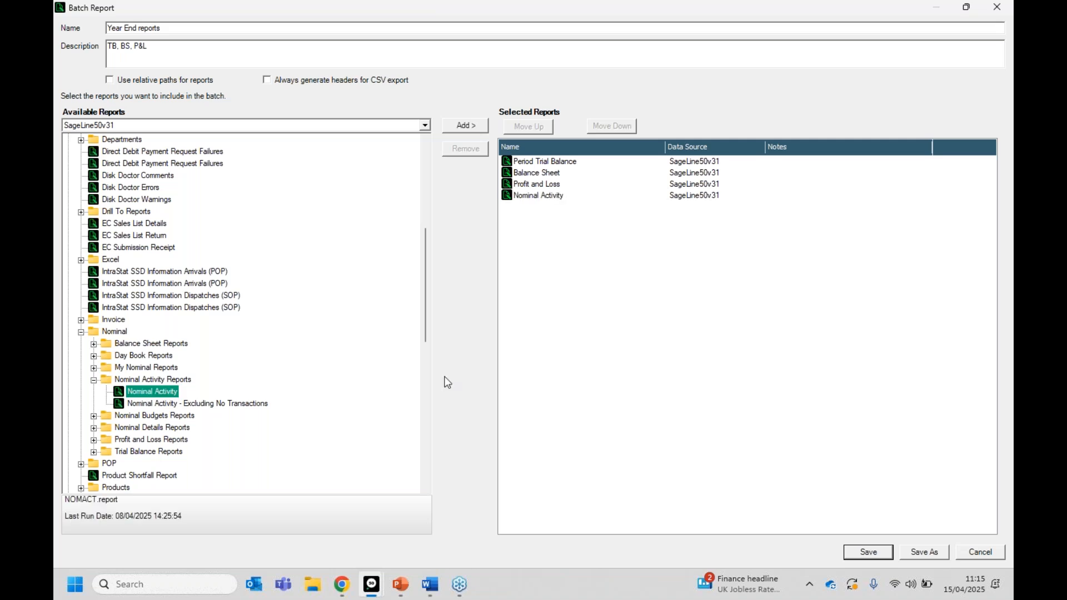
Look through the available reports and add Aged Debtors Analysis (Summary) from the Customer folder's Aged Debtors Reports to the batch
scroll(143, 410, "down", 1)
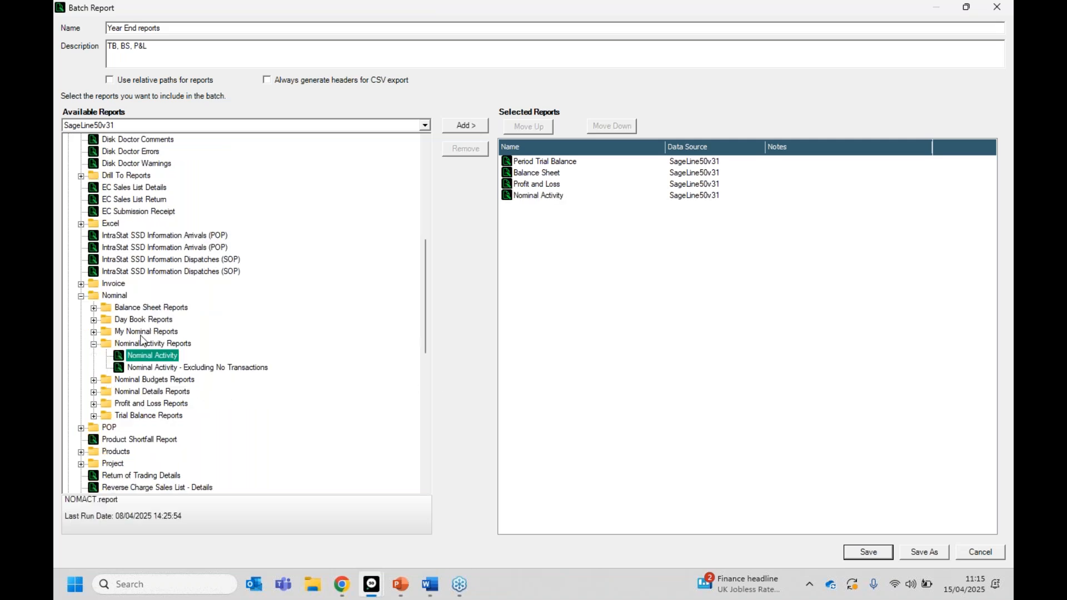
scroll(143, 341, "down", 4)
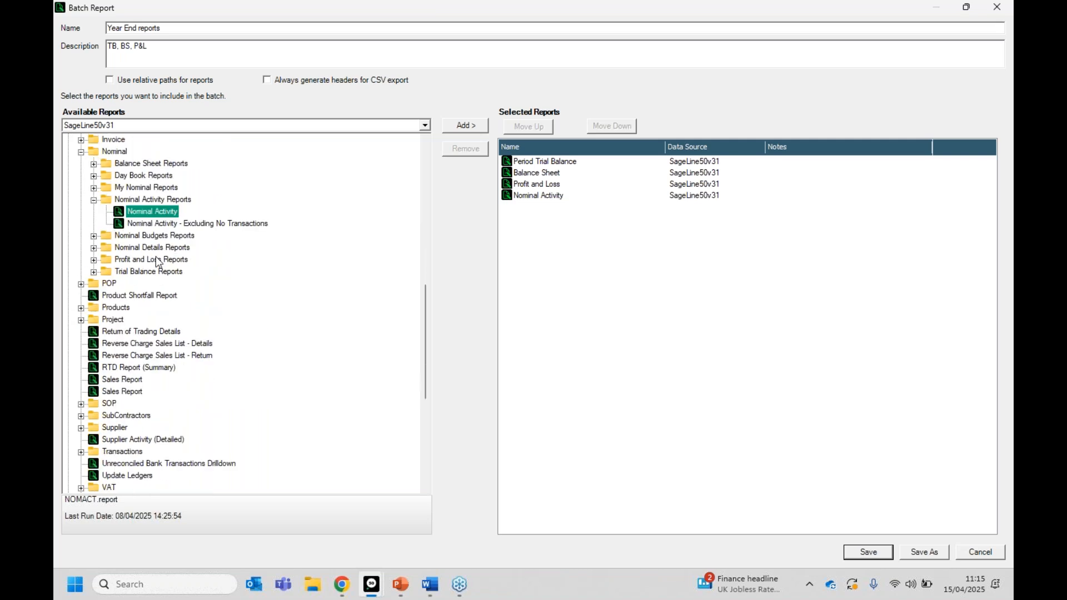
scroll(158, 262, "down", 2)
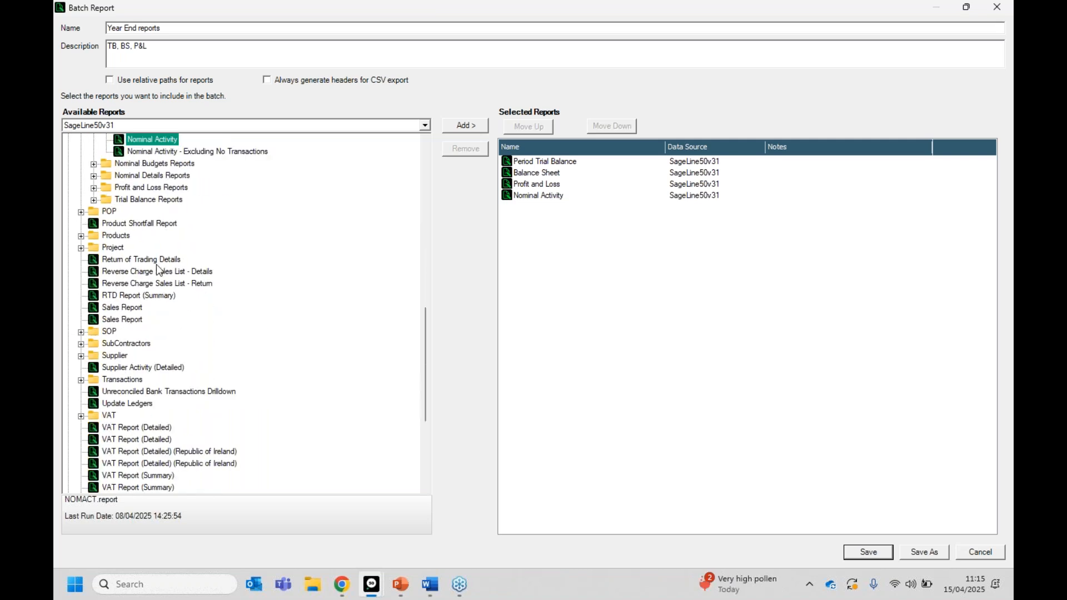
scroll(159, 316, "down", 5)
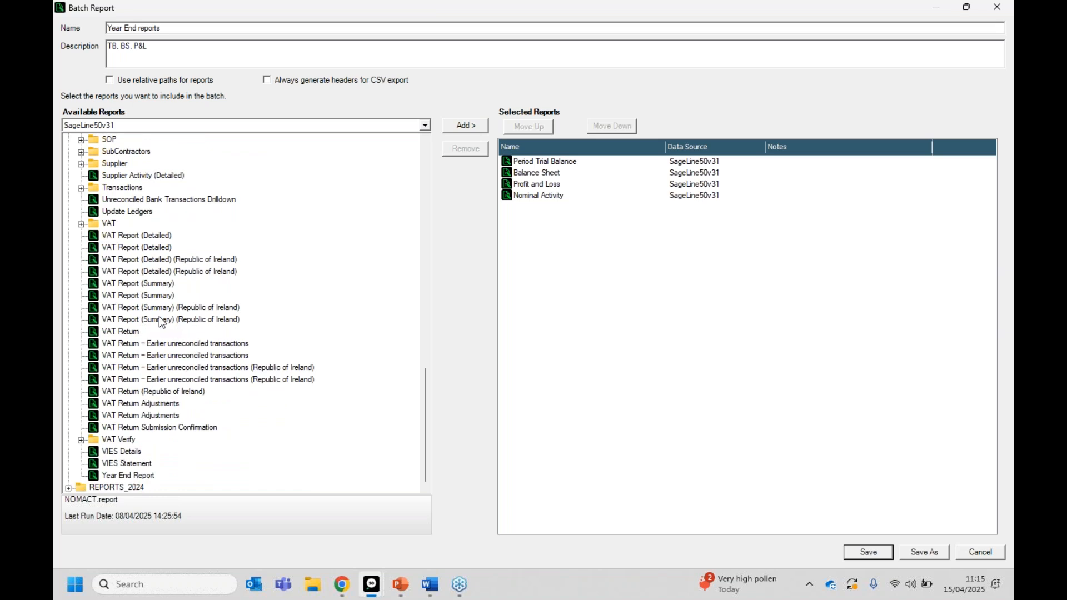
scroll(159, 317, "up", 15)
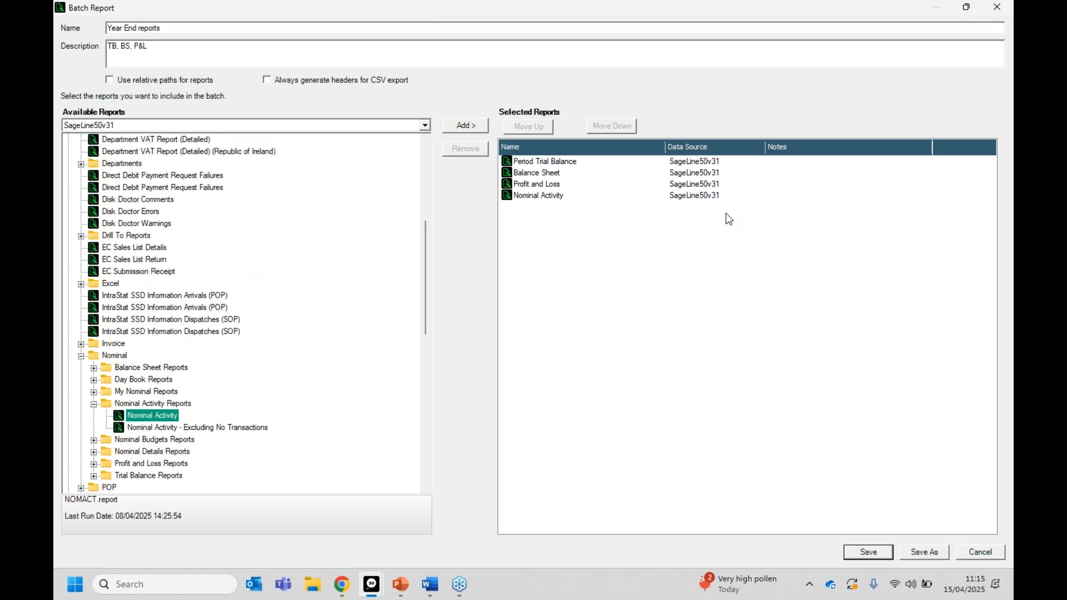
scroll(218, 276, "up", 3)
scroll(219, 276, "up", 5)
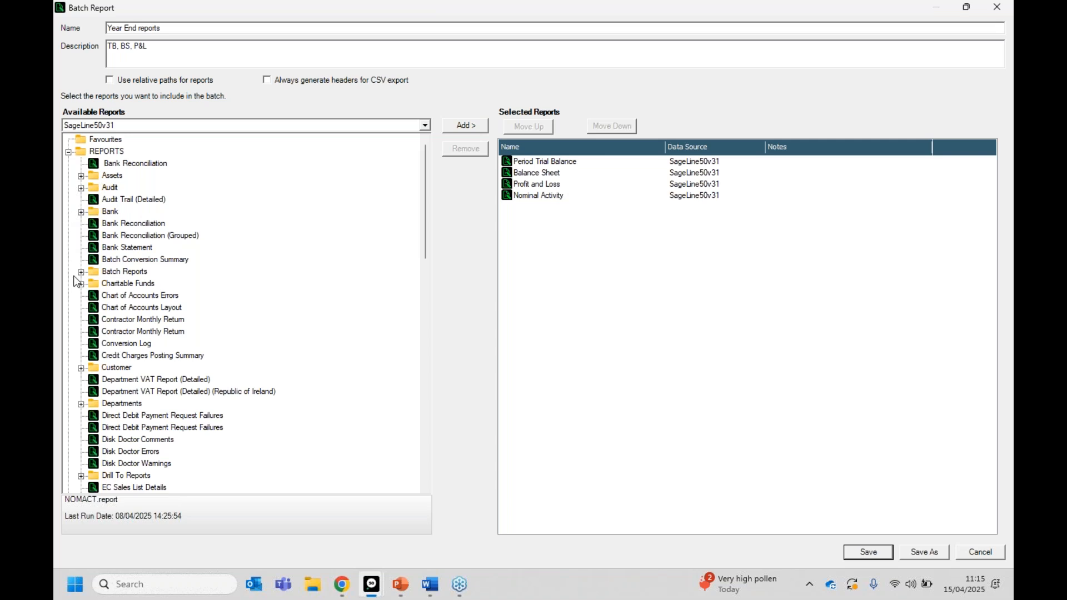
left_click(81, 367)
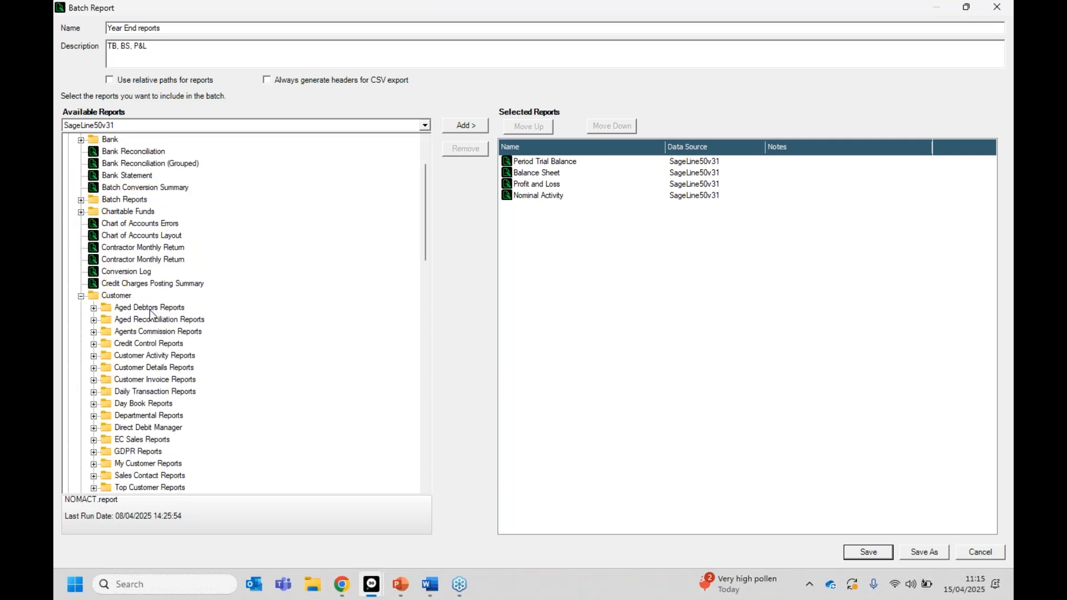
double_click(146, 309)
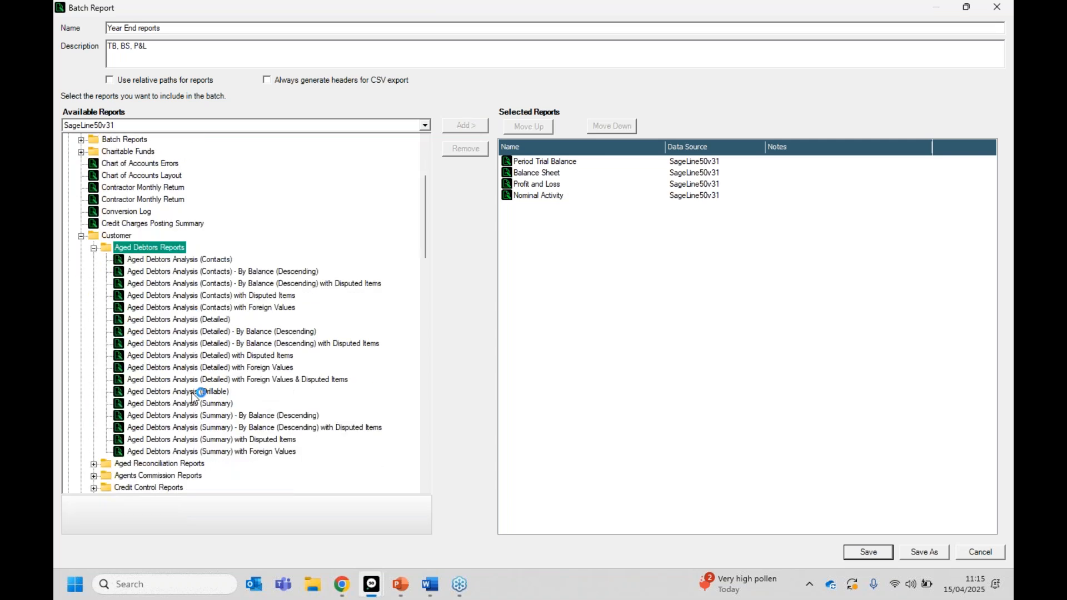
double_click(205, 403)
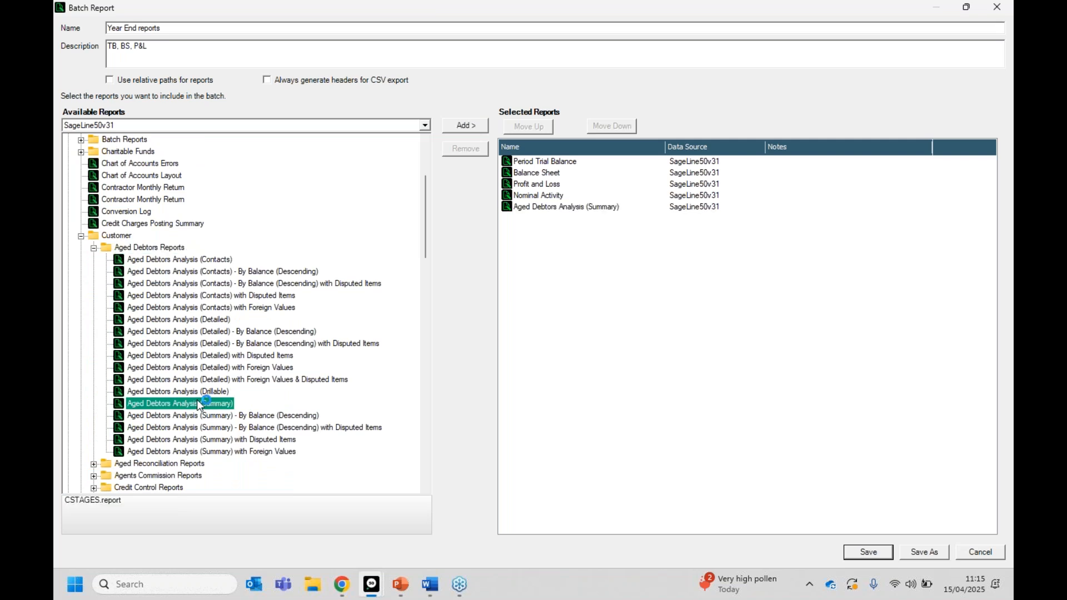
Add Aged Creditors Analysis (Summary) from the Supplier folder's Aged Creditors Reports to the batch
left_click(81, 236)
scroll(97, 405, "down", 4)
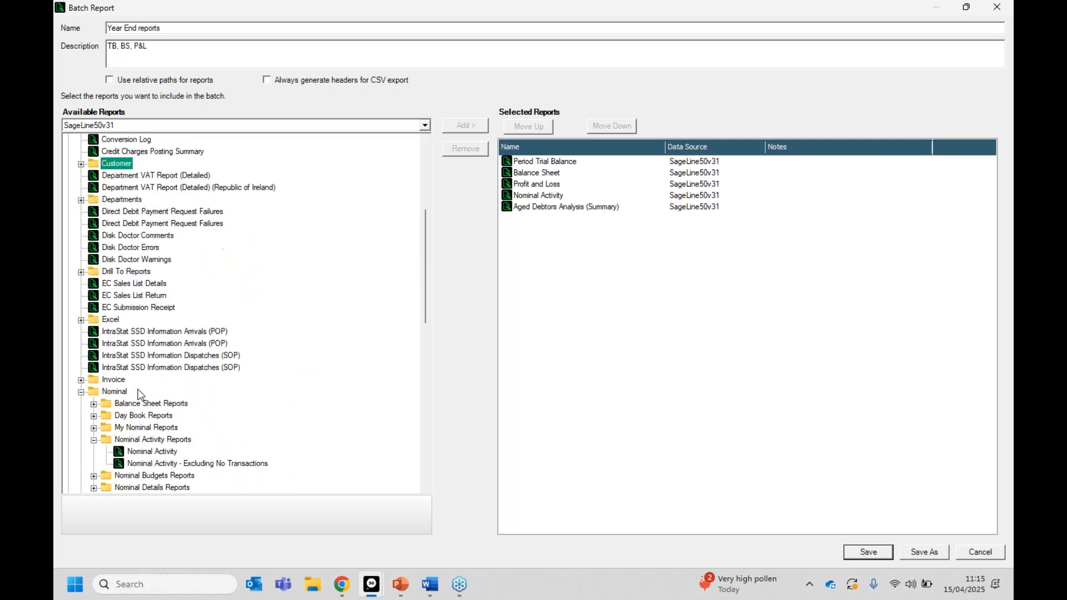
left_click(81, 320)
scroll(149, 339, "down", 2)
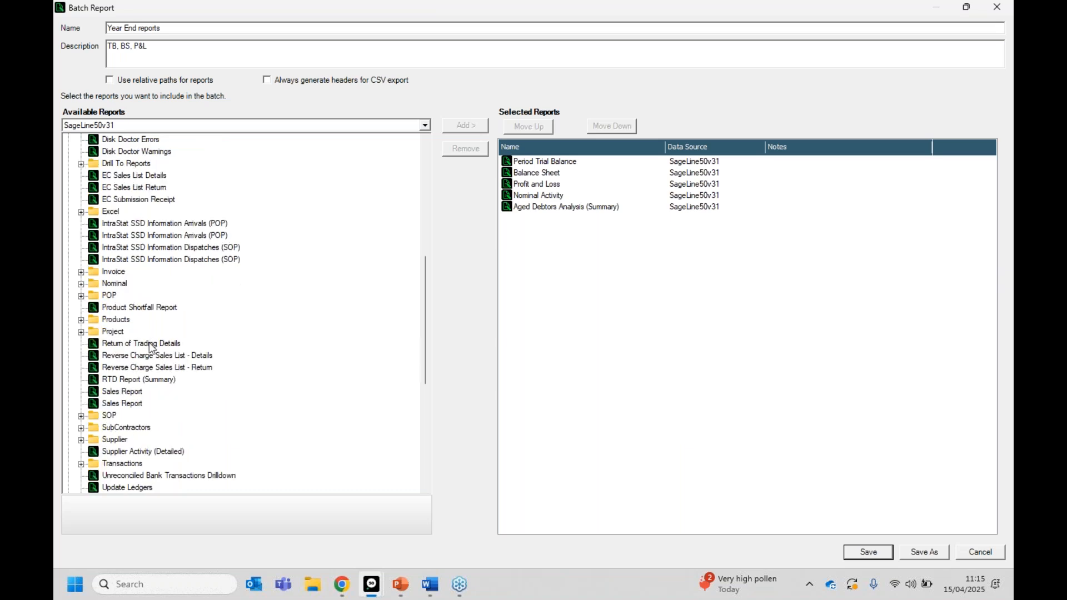
left_click(82, 403)
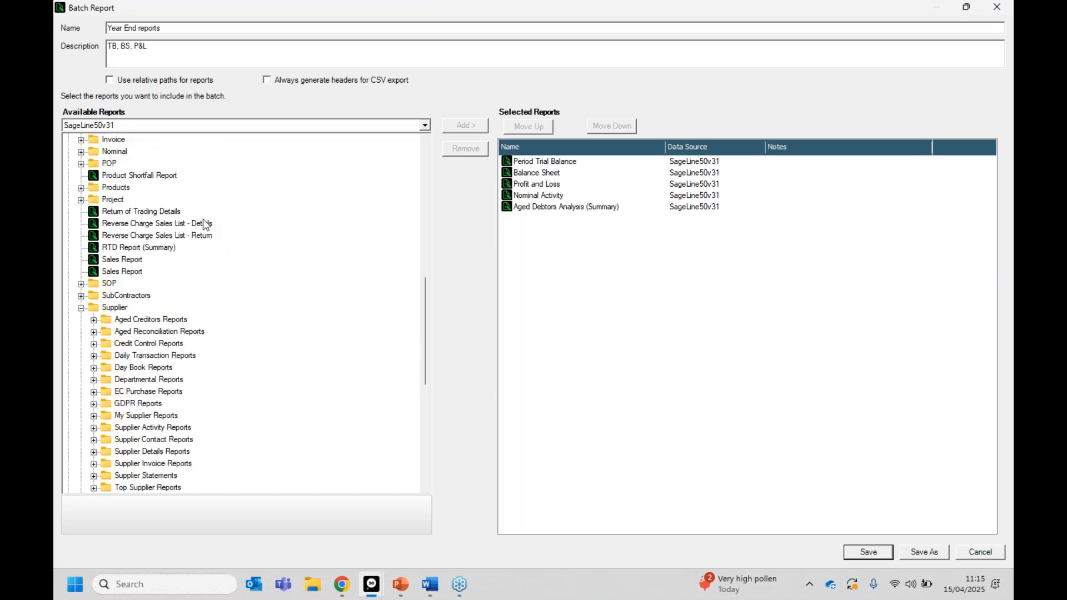
double_click(117, 320)
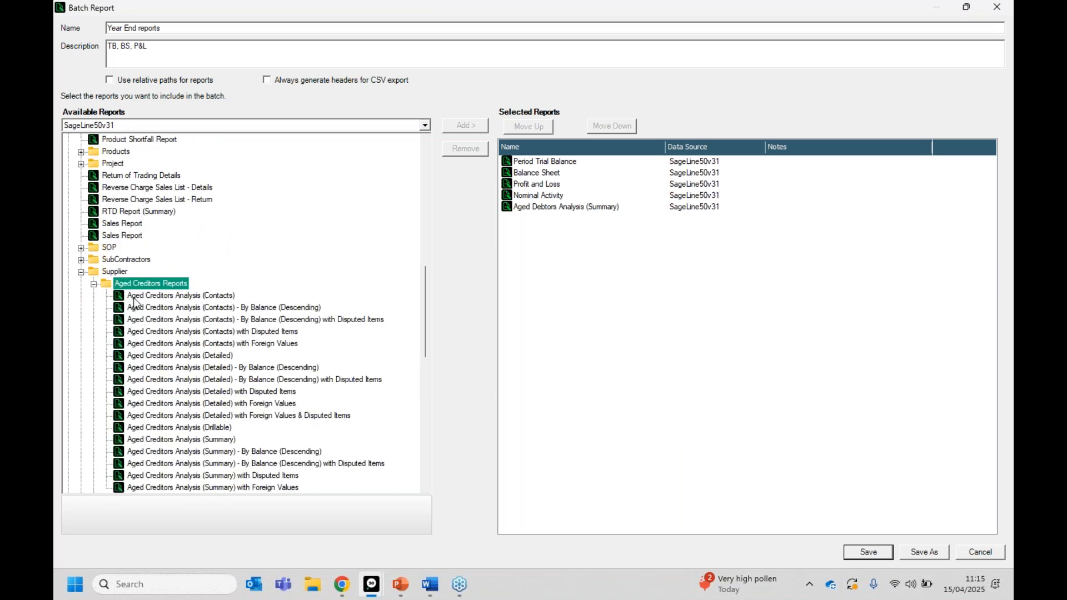
scroll(178, 441, "down", 2)
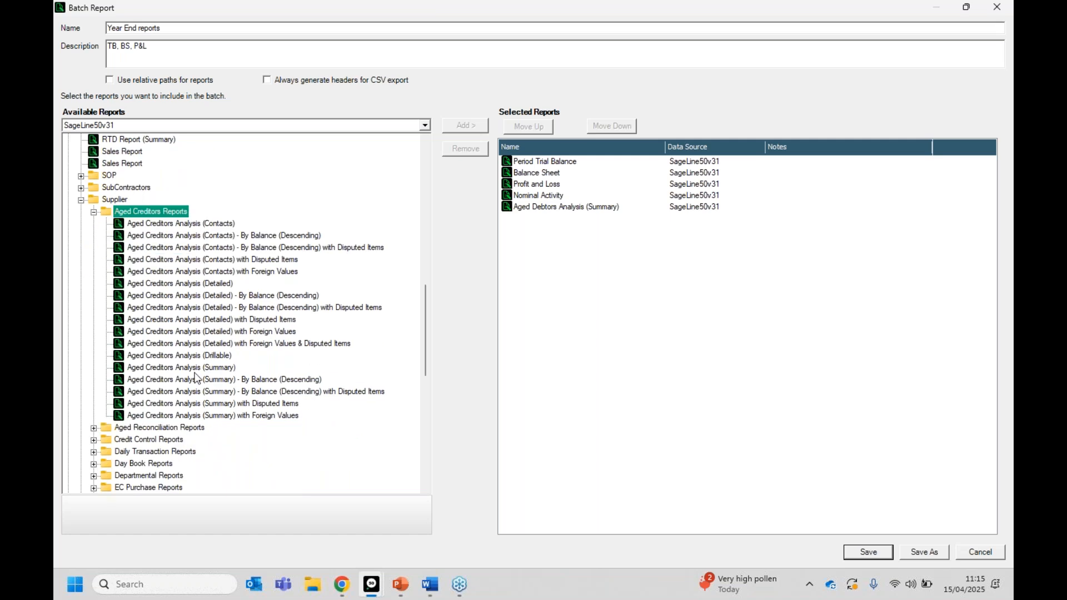
left_click(196, 368)
double_click(196, 366)
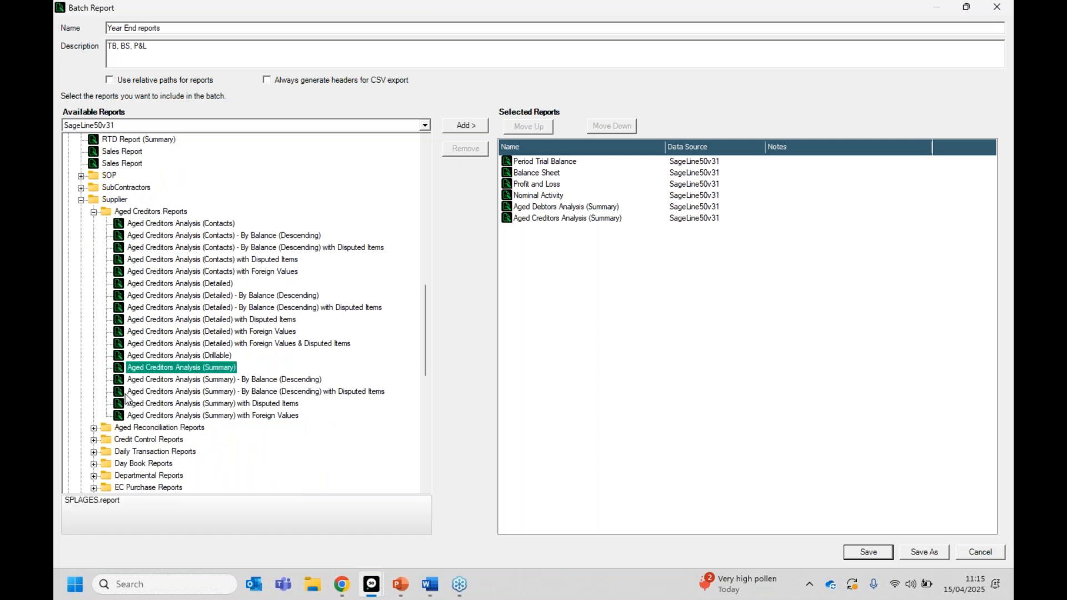
left_click(80, 199)
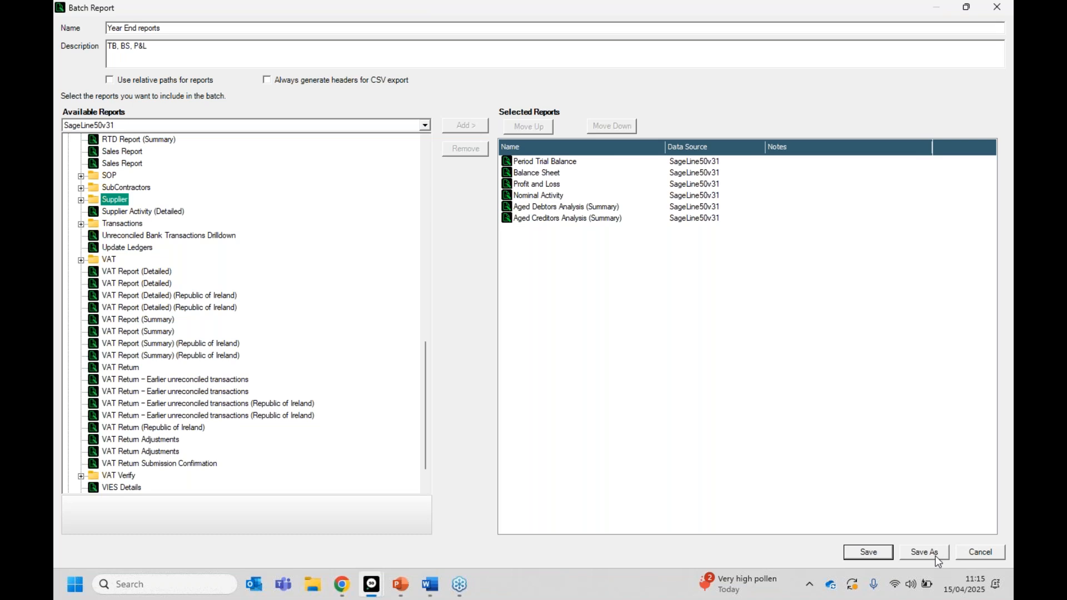
Rename the batch to "Year End reports 2.0" and extend its description to "TB, BS, P&L, nominal act, AD and AC"
left_click(217, 28)
type("2.0")
left_click(212, 54)
type(", ")
type("nomial")
key("BackSpace")
type("nala")
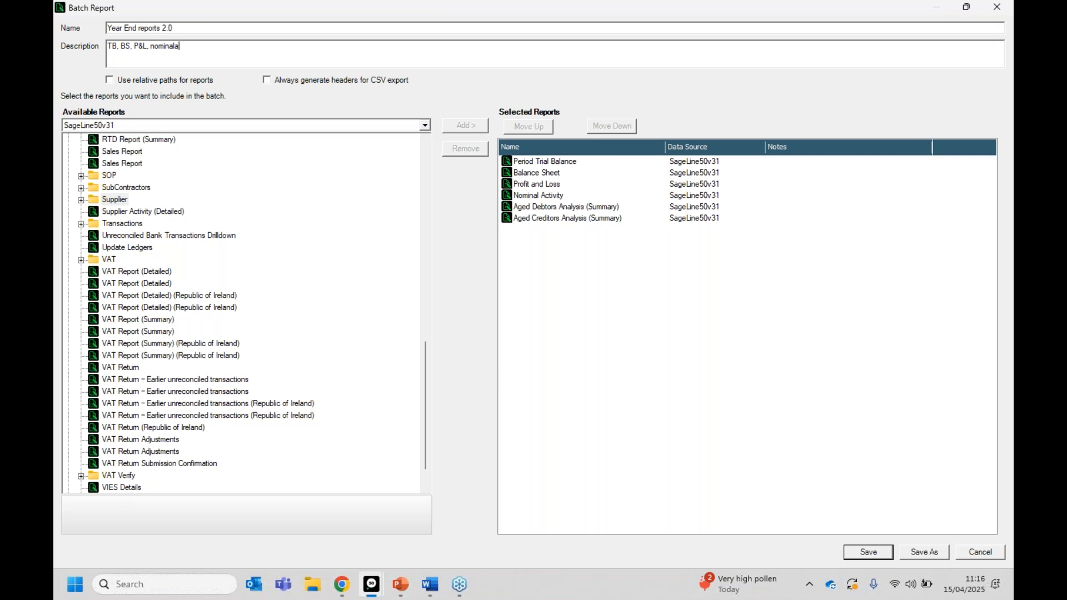
key("BackSpace")
type("act, AD and AC")
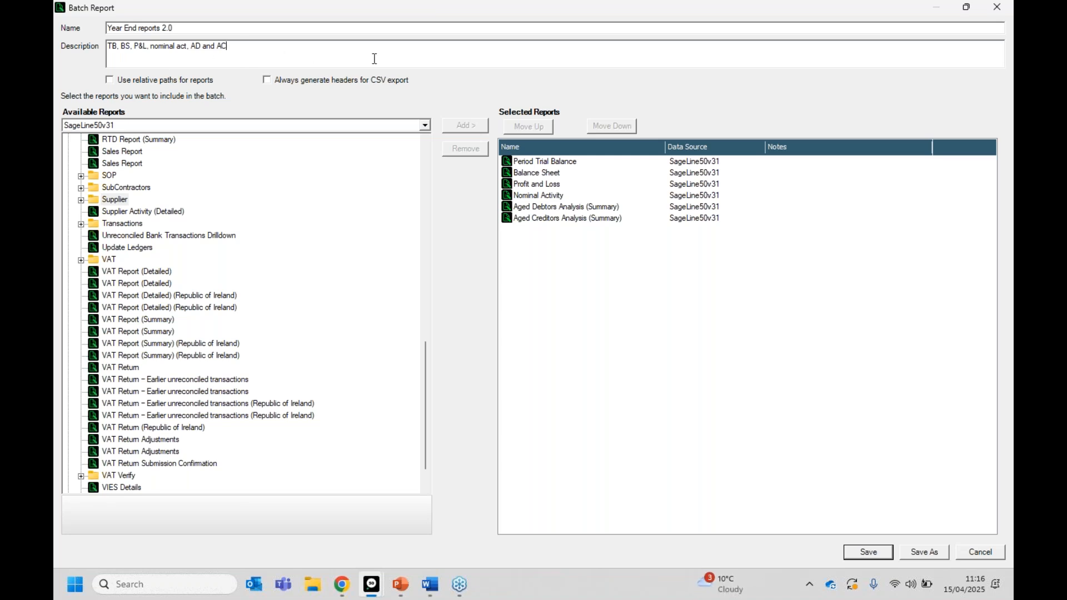
Save the edited batch as a separate file named YEAR END REPORTS EXTRA.BATCHREPORT in the Batch Reports folder
left_click(935, 556)
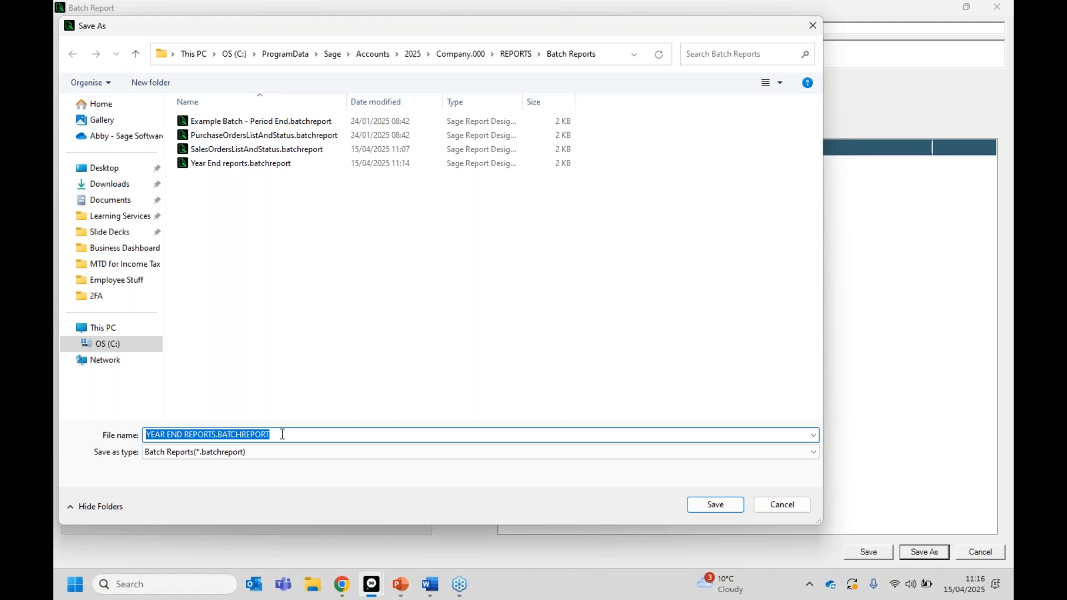
left_click(215, 434)
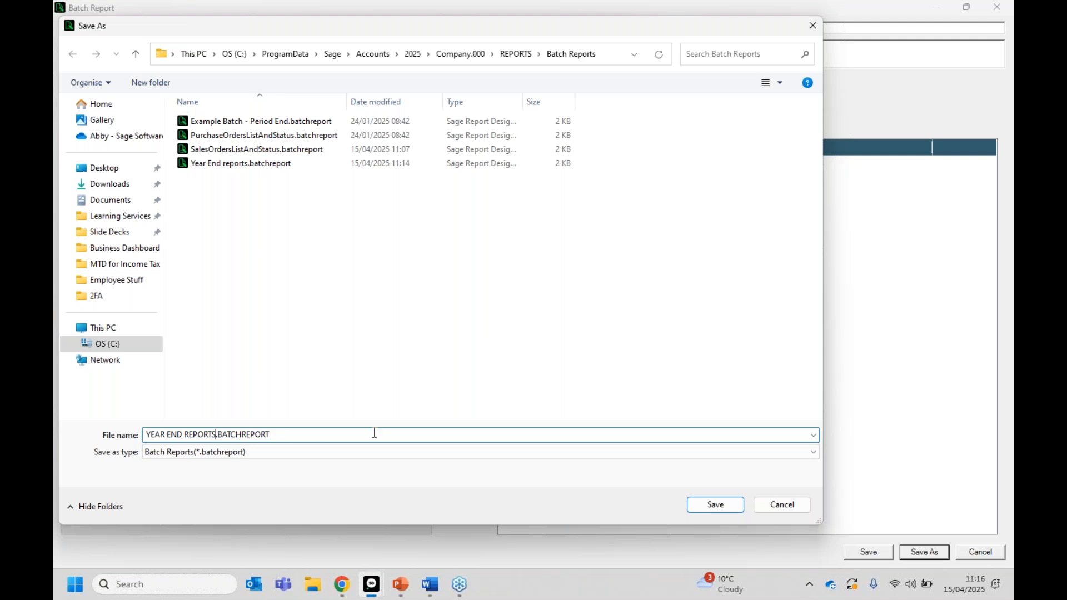
type("e")
key("BackSpace")
type("EXTRA")
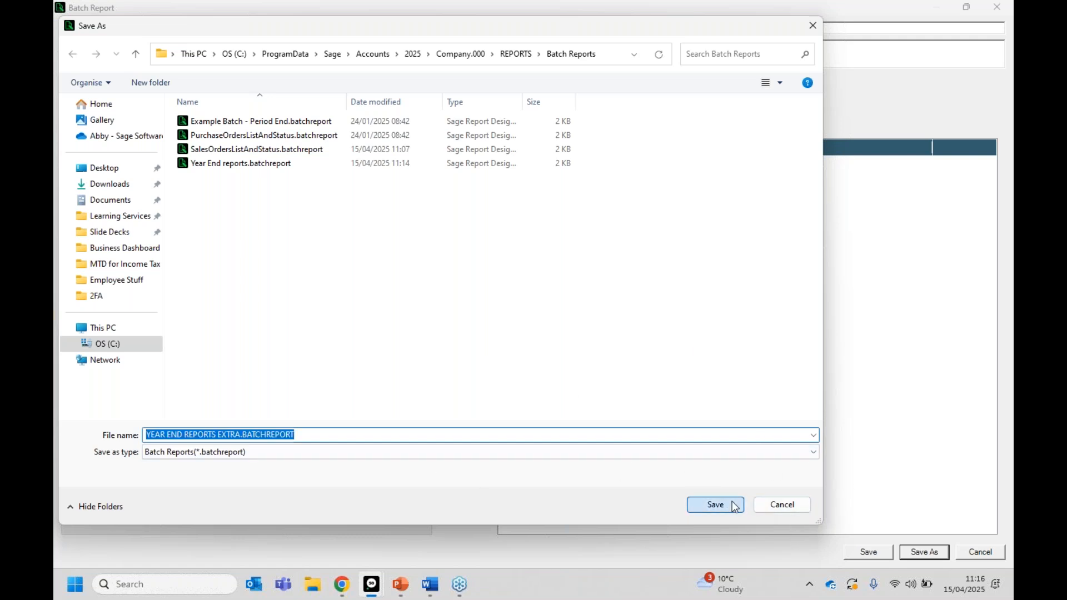
left_click(715, 504)
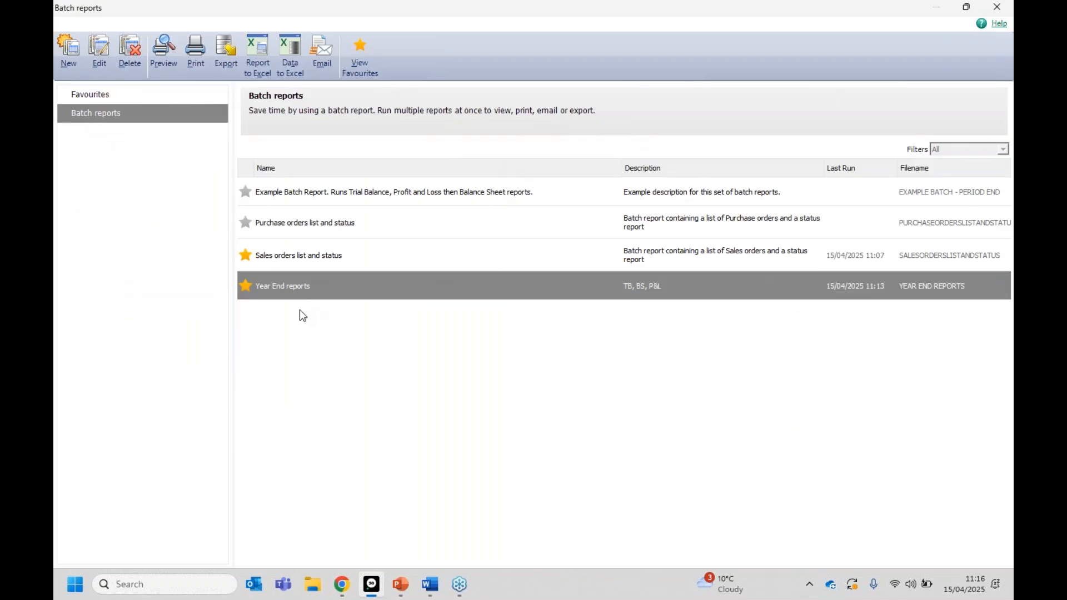
Mark the Year End reports 2.0 batch as a favourite and close the batch reports window
left_click(368, 313)
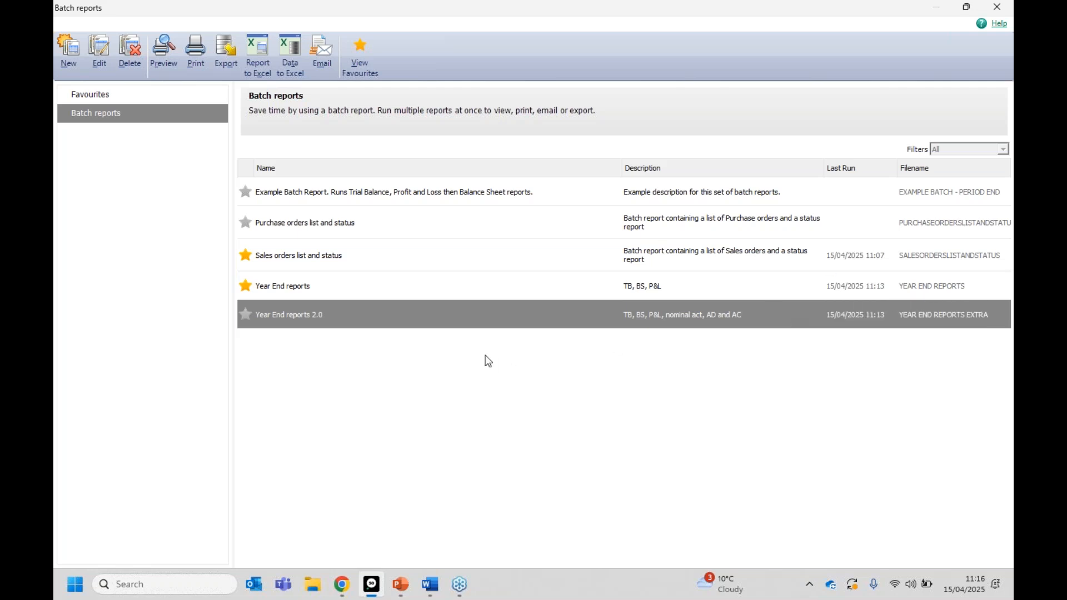
left_click(246, 314)
left_click(997, 7)
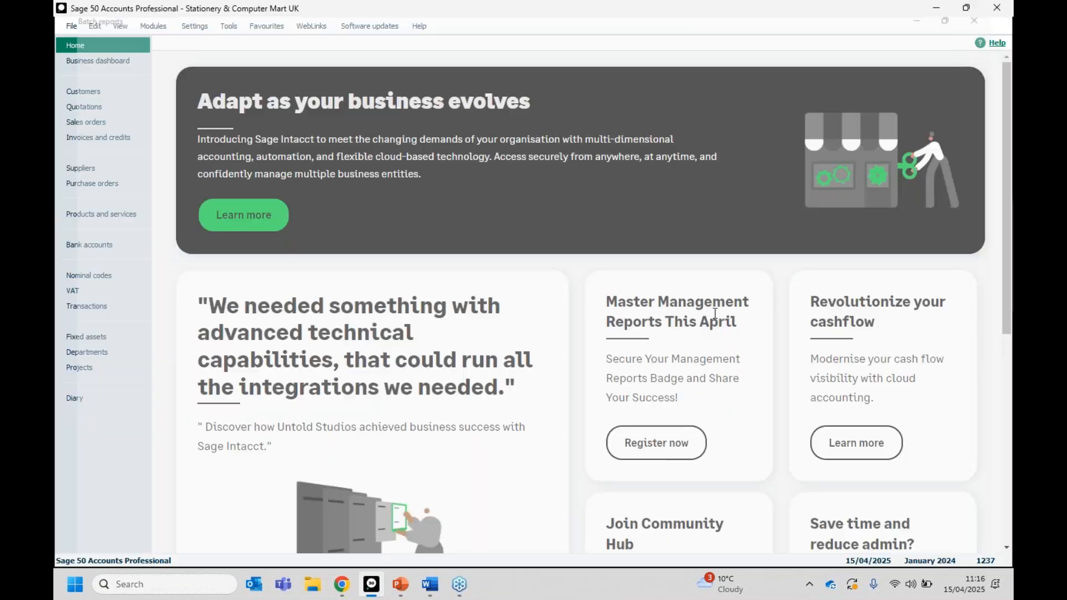
Run the Year End reports 2.0 batch from the favourites with its default criteria, and close the maximised preview after viewing it
left_click(230, 26)
mouse_move(251, 26)
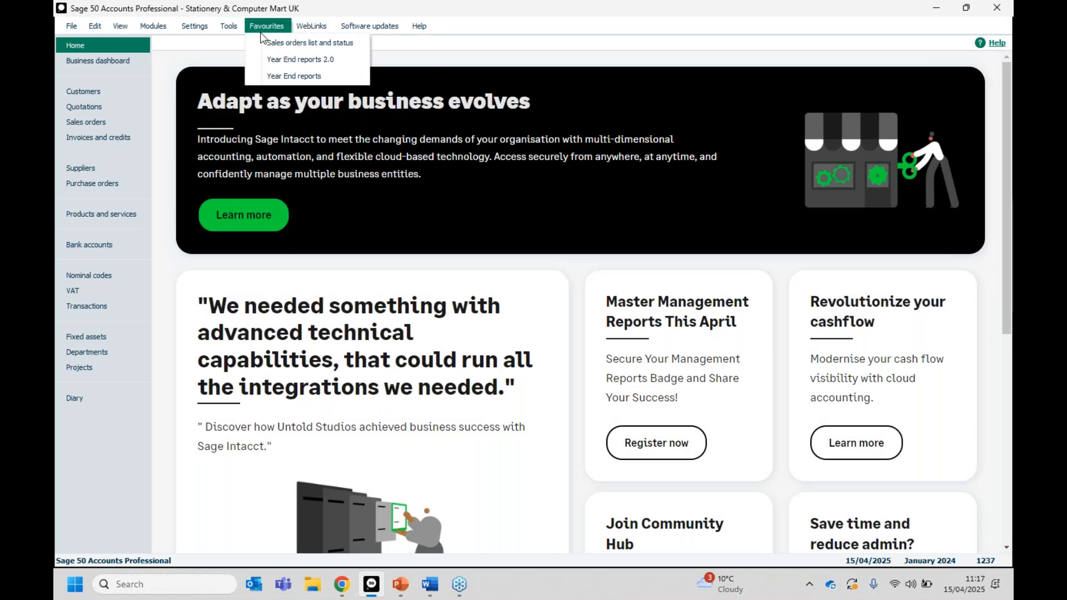
left_click(268, 55)
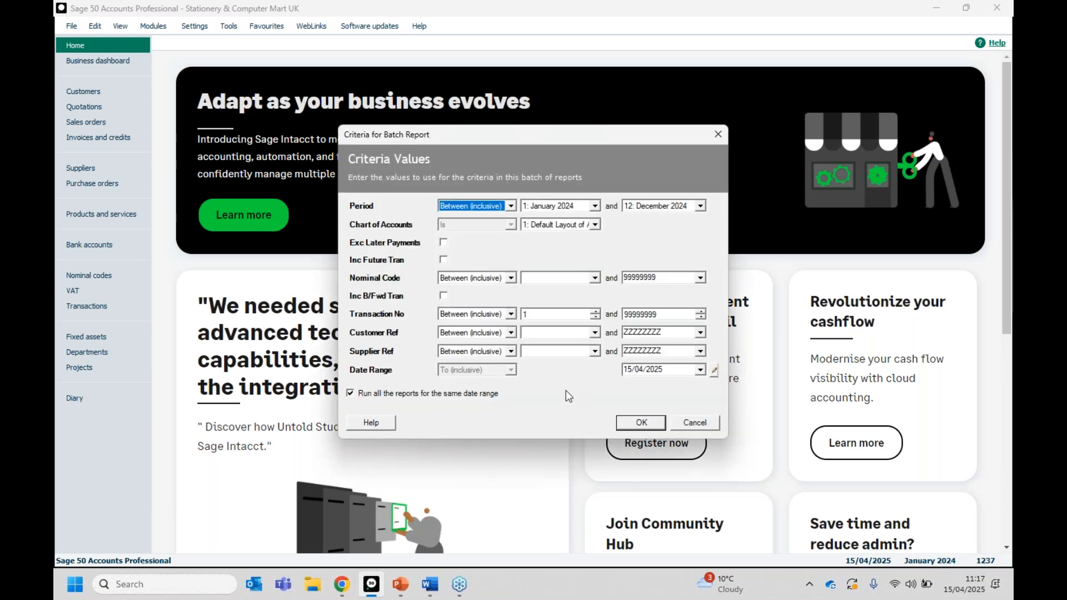
left_click(633, 423)
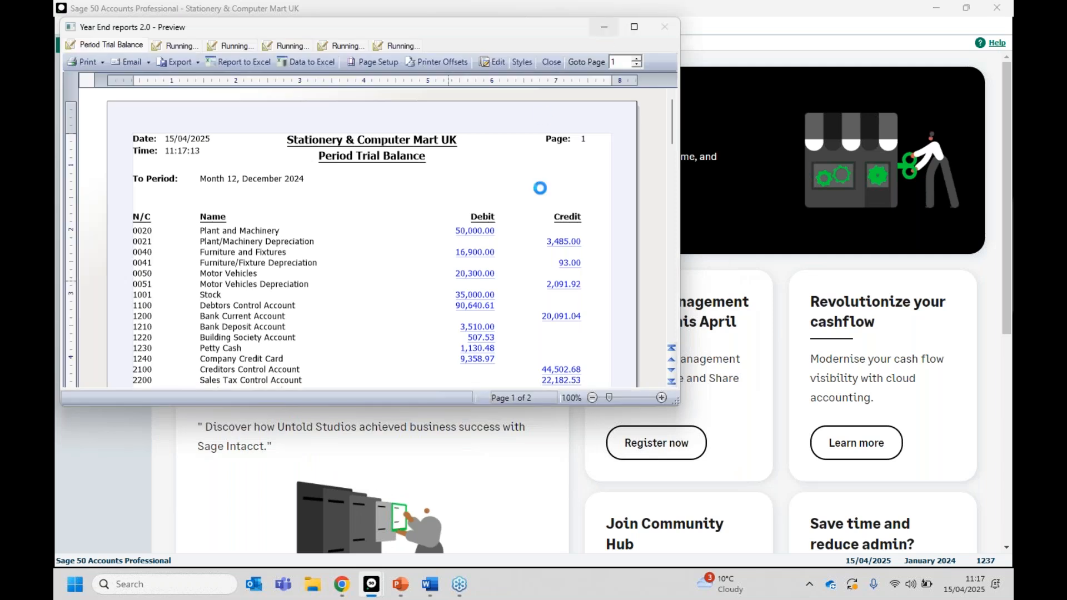
left_click(634, 26)
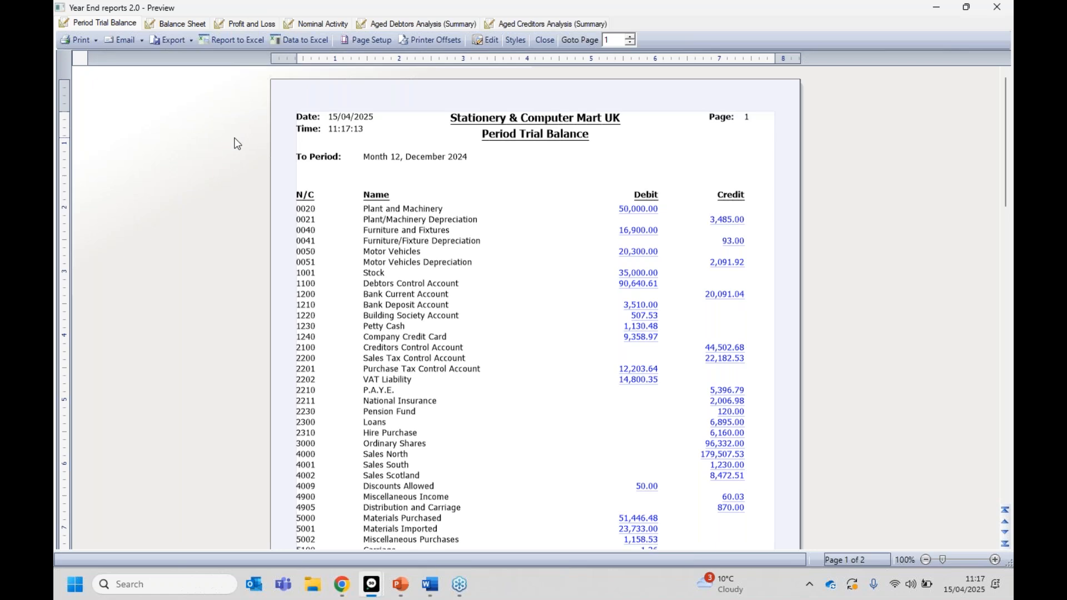
left_click(995, 9)
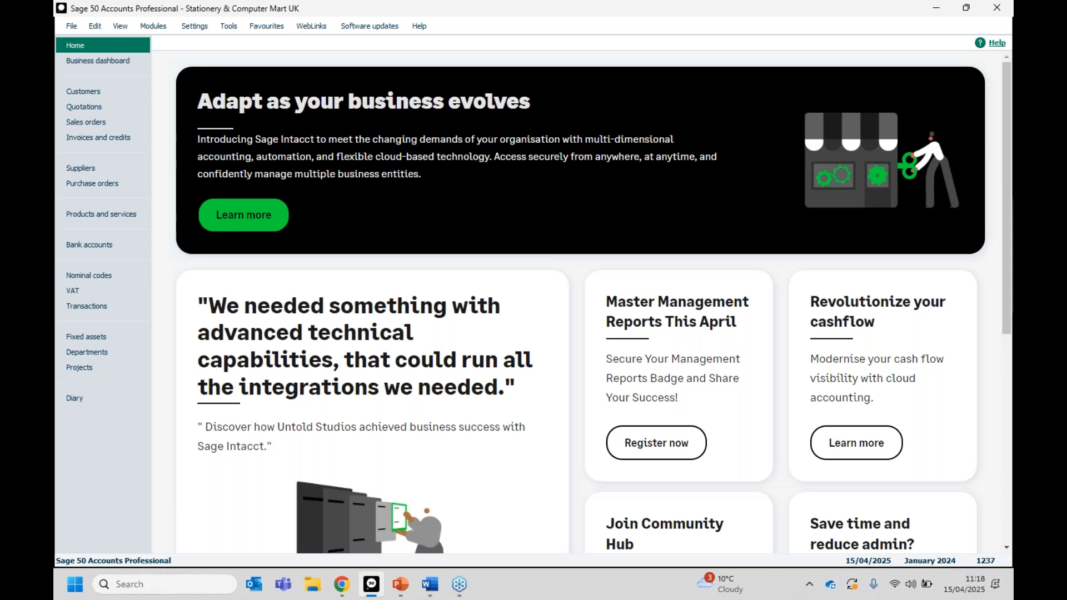
key("alt+Tab")
key("alt+Tab")
key("alt+Tab")
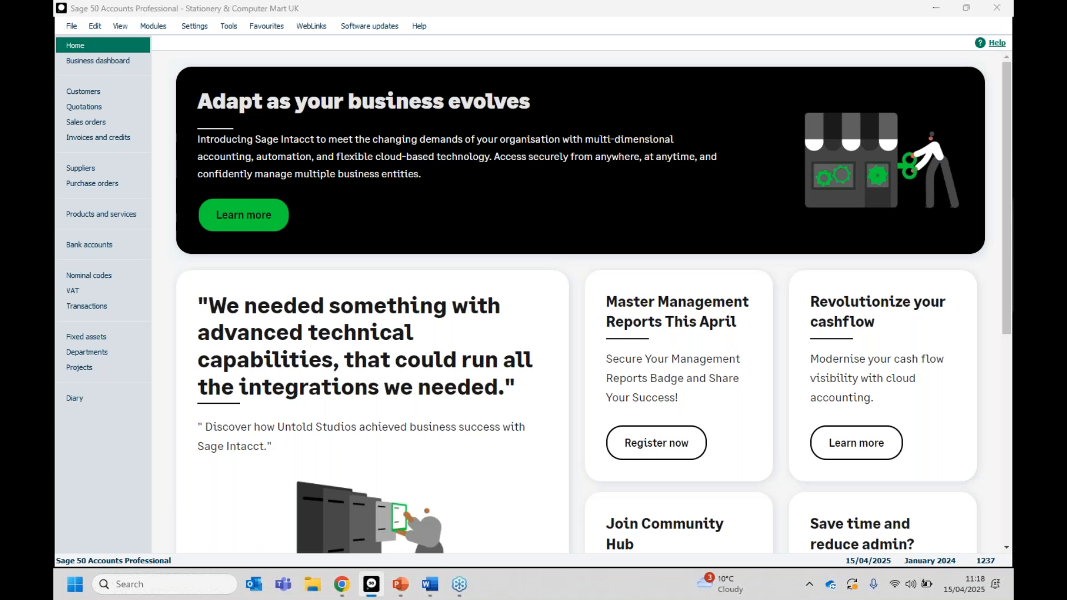